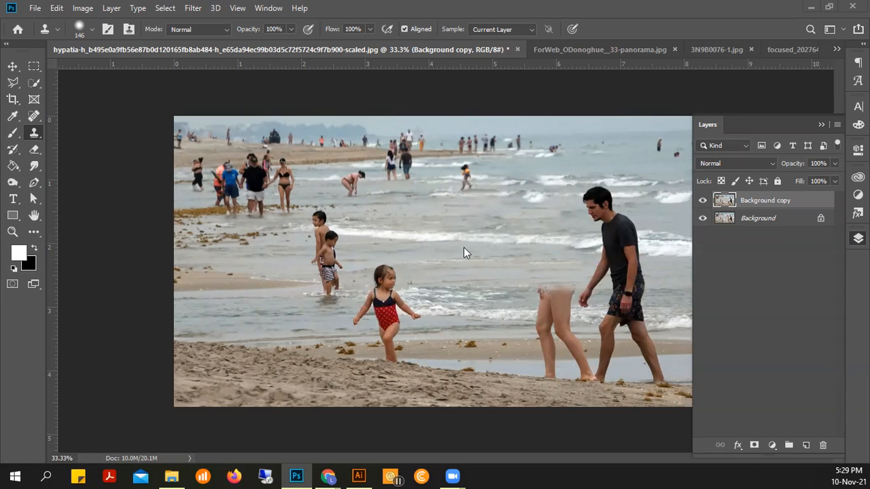
Step: Clone nearby water and shoreline over the woman's remaining legs beside the walking man, undoing the first misaligned stroke
left_click(480, 288, "alt")
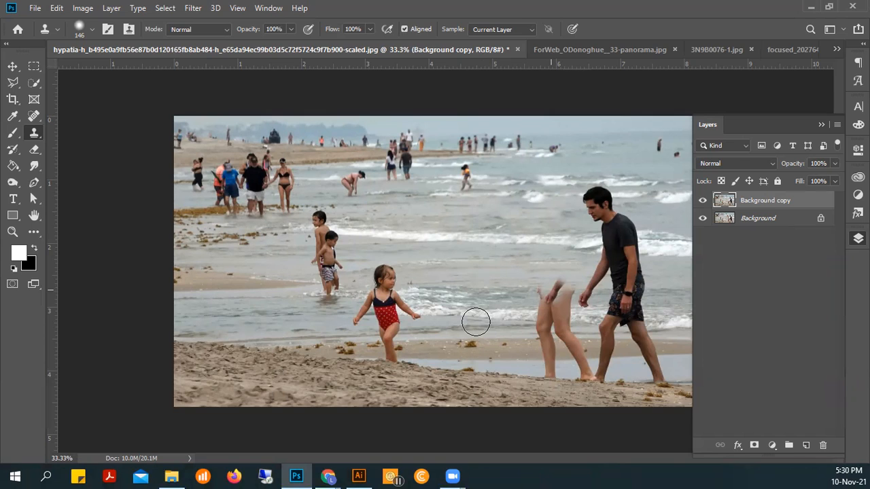
key("ctrl+z")
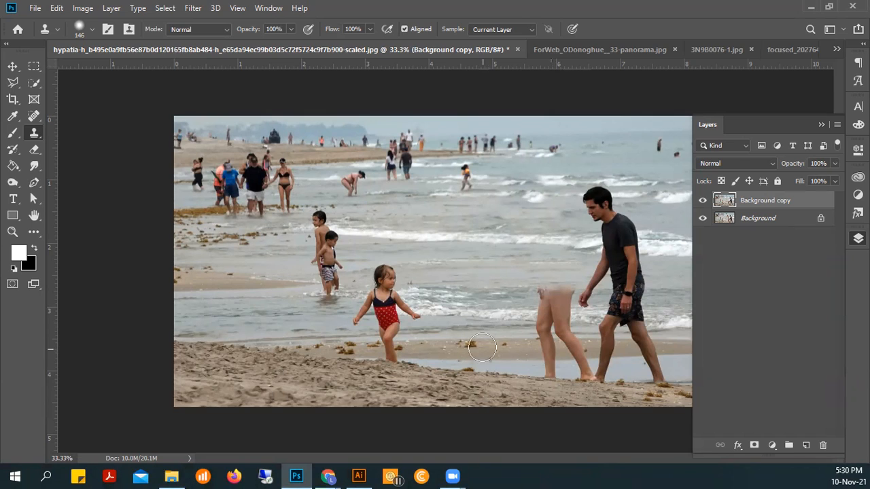
left_click(487, 289, "alt")
left_click(540, 291)
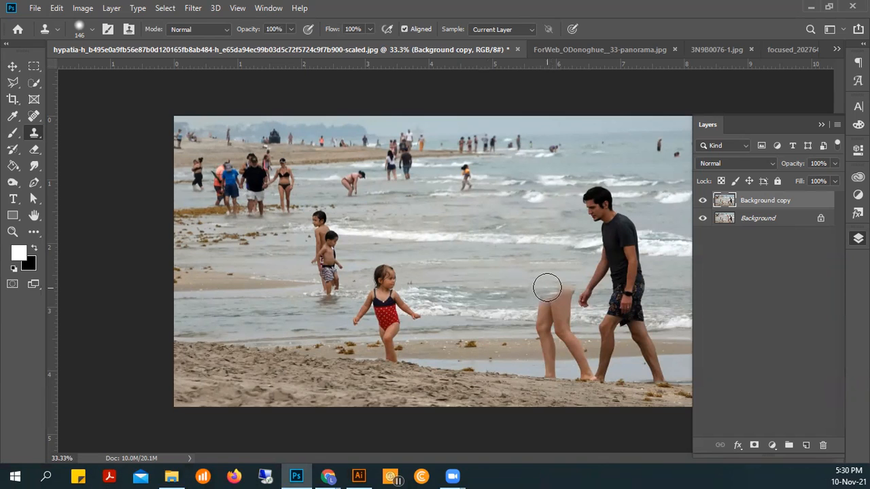
mouse_move(547, 287)
left_mouse_down()
mouse_move(569, 287)
mouse_move(542, 303)
mouse_move(557, 296)
mouse_move(553, 323)
mouse_move(555, 311)
mouse_move(536, 313)
mouse_move(539, 321)
mouse_move(557, 307)
mouse_move(565, 322)
mouse_move(546, 334)
mouse_move(571, 338)
mouse_move(536, 339)
mouse_move(574, 346)
mouse_move(545, 346)
mouse_move(564, 337)
mouse_move(547, 347)
mouse_move(575, 365)
mouse_move(574, 356)
mouse_move(553, 357)
left_mouse_up()
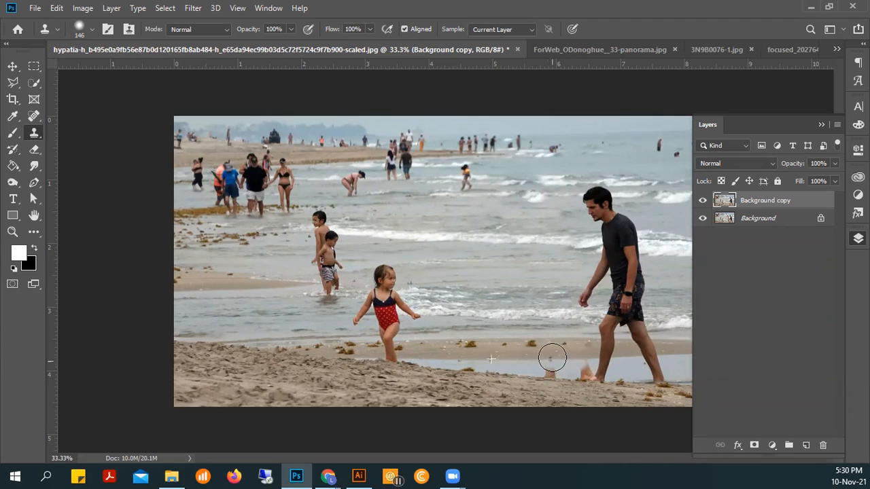
key("x")
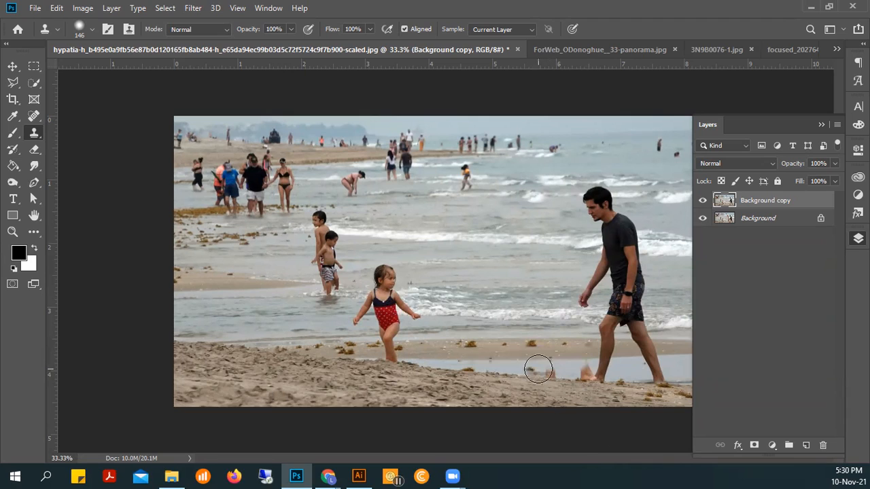
key("x")
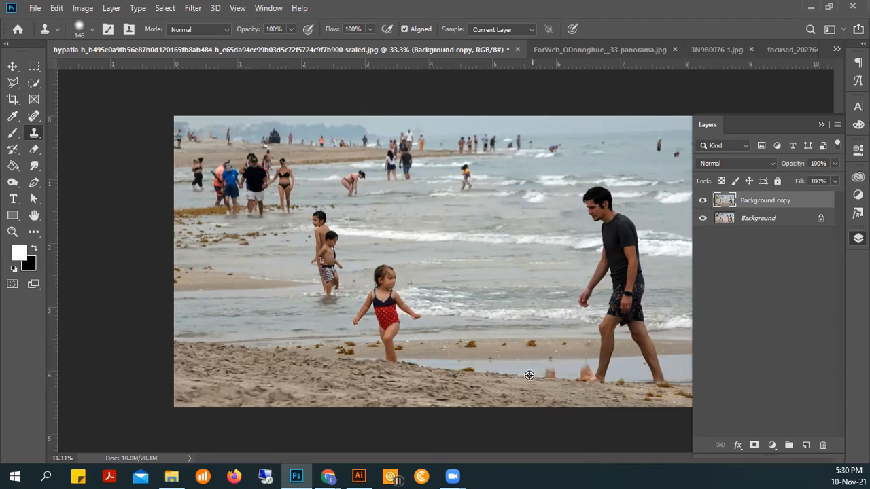
Step: Clone nearby sand over the woman's leftover feet at the water's edge, stopping short of the man's foot
left_click(528, 375, "alt")
left_click(485, 391, "alt")
left_click(460, 375)
left_click(606, 391, "alt")
left_click(507, 375, "alt")
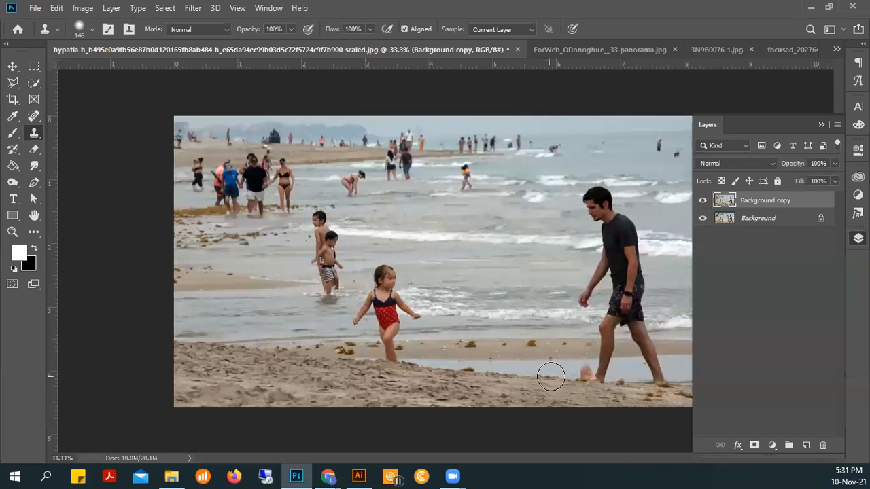
left_click_drag(553, 377, 582, 365)
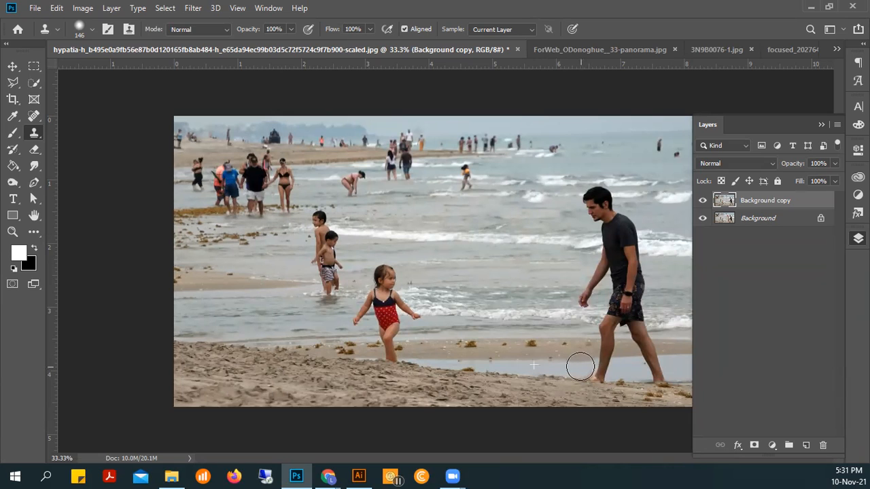
Step: Reduce the Clone Stamp brush size to 50 px and retouch the wet shoreline where the woman's legs were
right_click(550, 364)
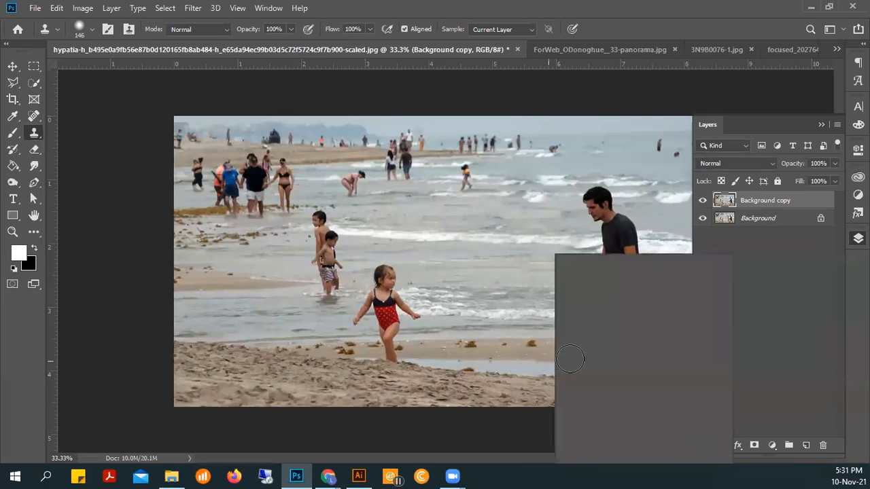
left_click(636, 286)
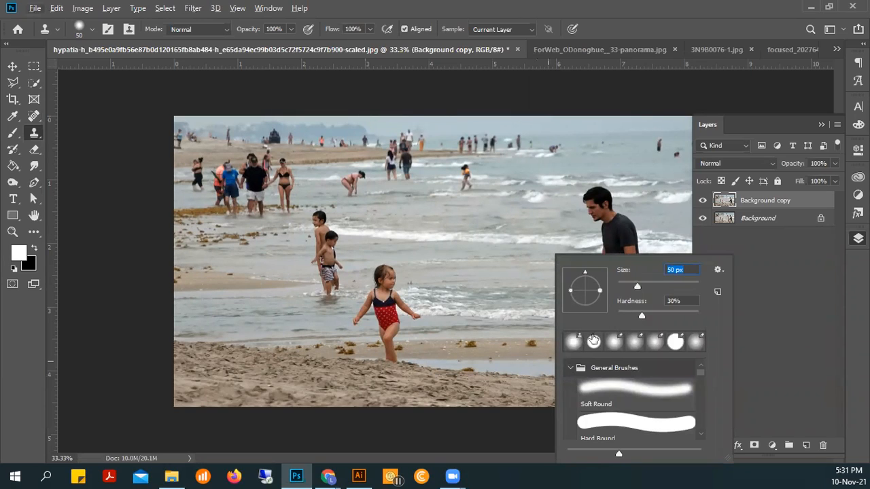
double_click(594, 340)
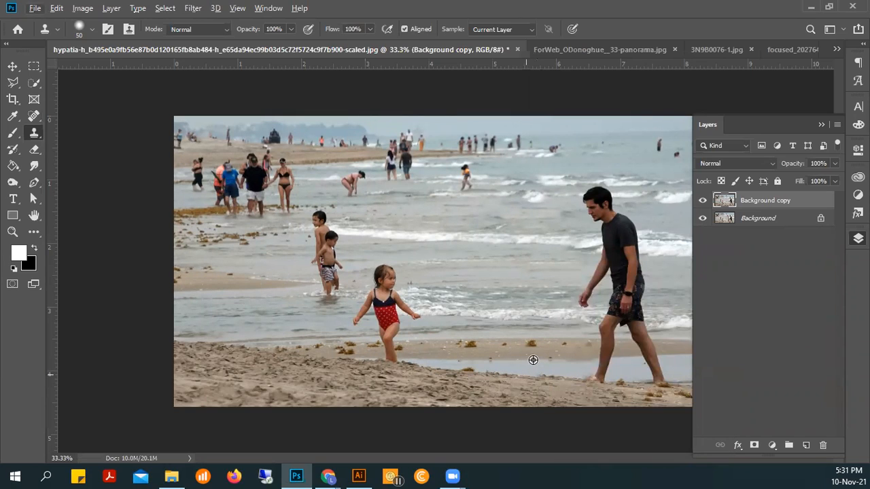
mouse_move(564, 360)
left_mouse_down()
mouse_move(511, 374)
mouse_move(534, 379)
mouse_move(581, 354)
mouse_move(561, 348)
left_mouse_up()
Step: Compare the retouched photo with the original by toggling the visibility of the Background copy layer
left_click(704, 201)
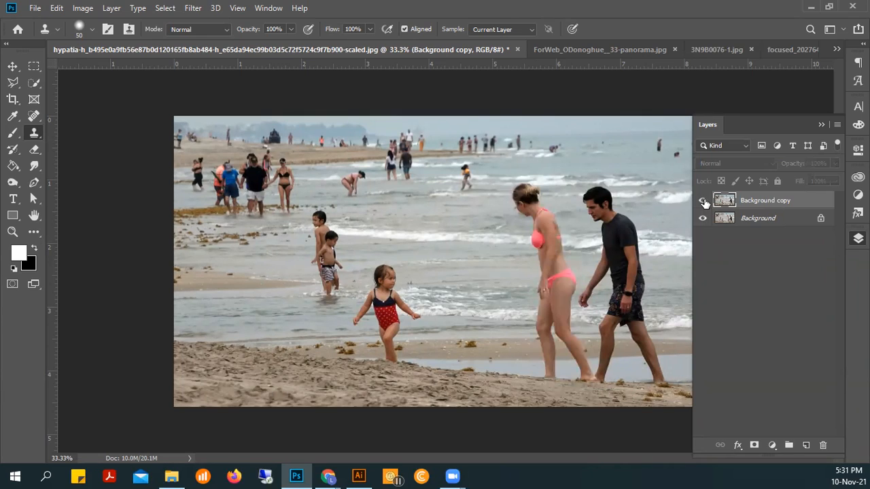
left_click(703, 202)
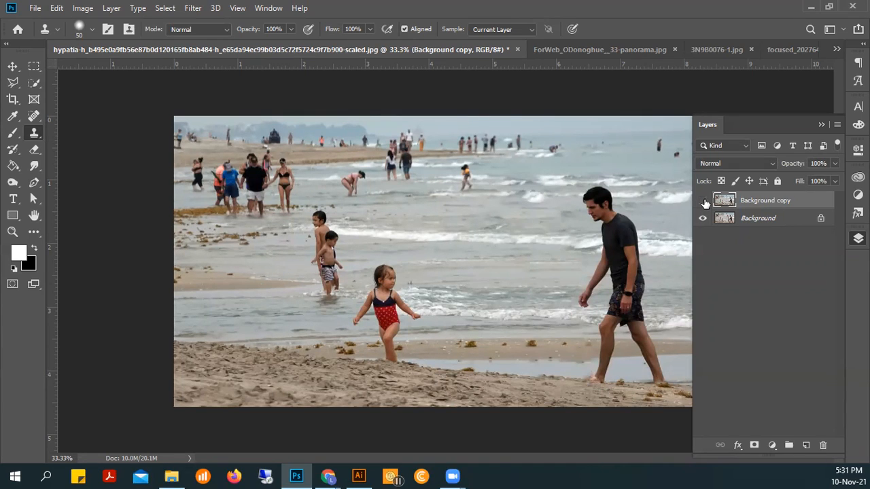
left_click(704, 201)
left_click(704, 201)
left_click(704, 201)
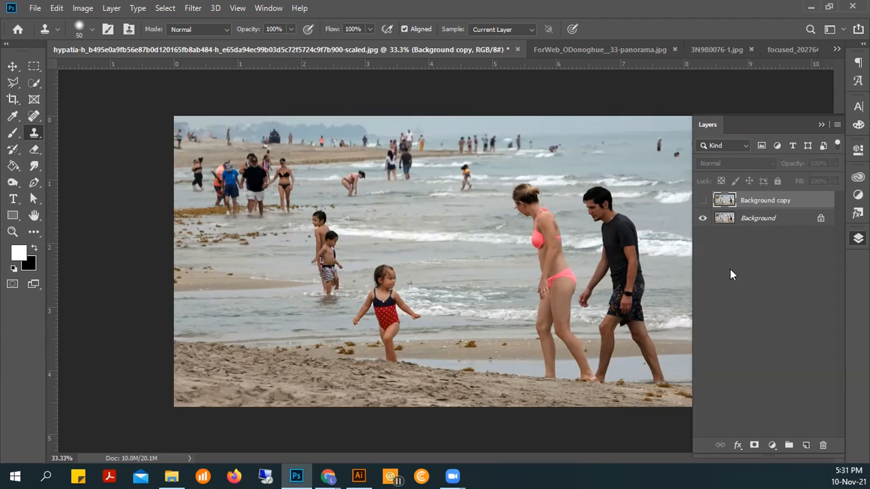
Step: Show the Background copy layer again and rename it "Remove girl"
left_click(702, 200)
double_click(774, 200)
type("Remove girl")
key("Return")
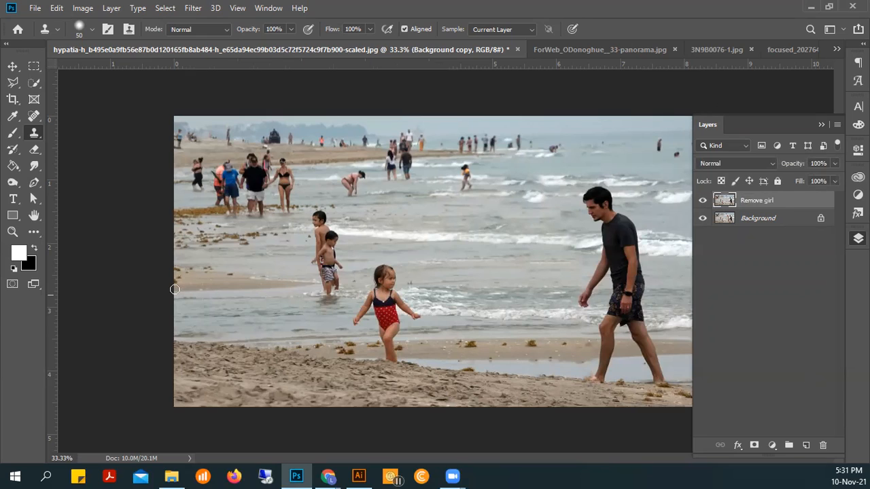
Step: Hide the Remove girl layer and duplicate the Background layer with the default name
left_click(702, 199)
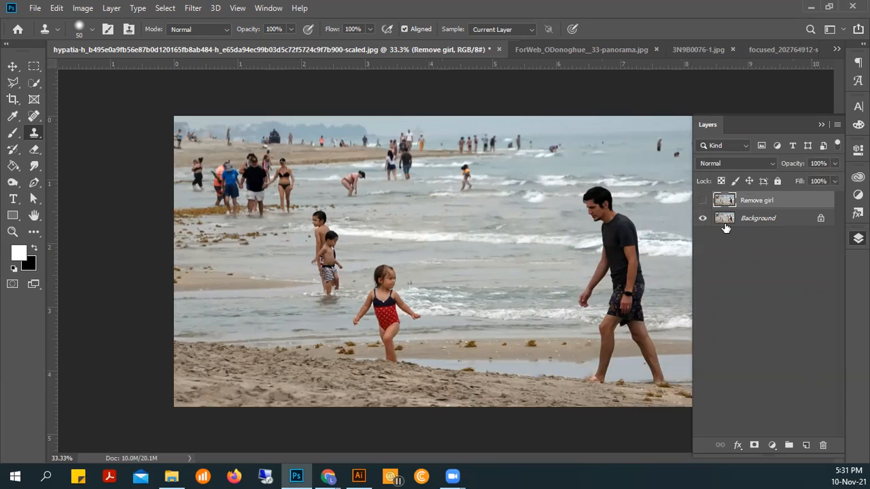
left_click(761, 218)
right_click(762, 217)
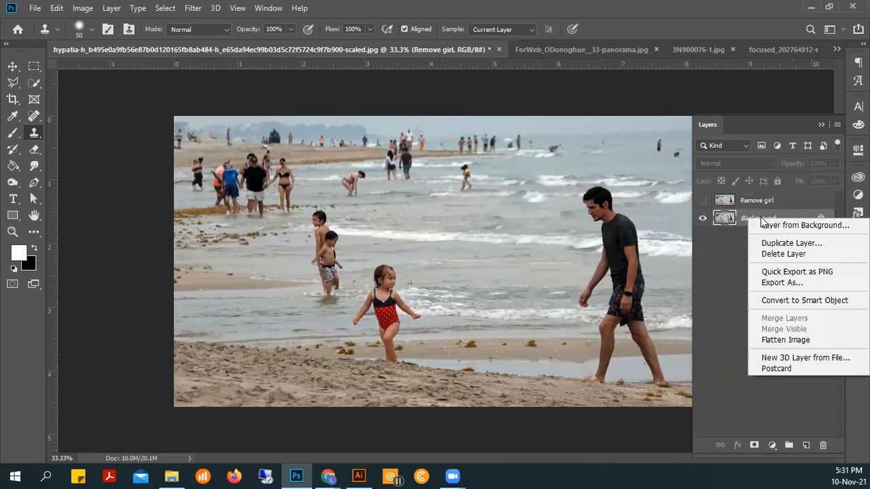
left_click(782, 244)
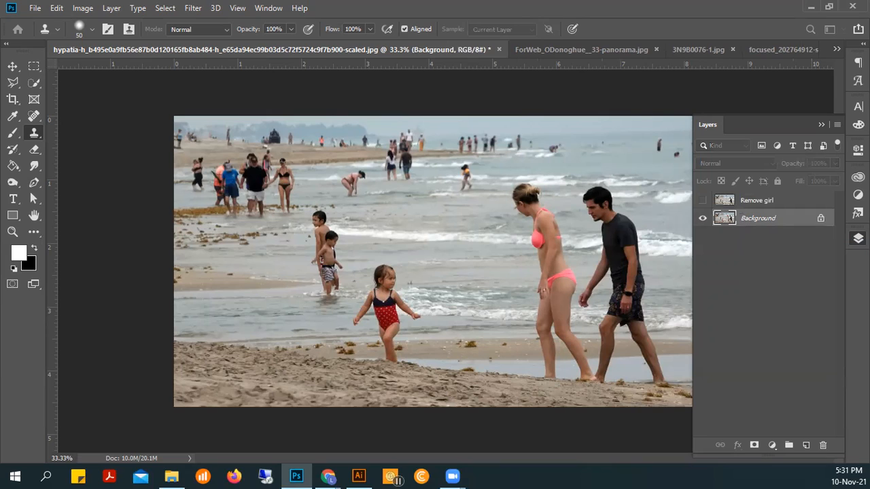
key("Return")
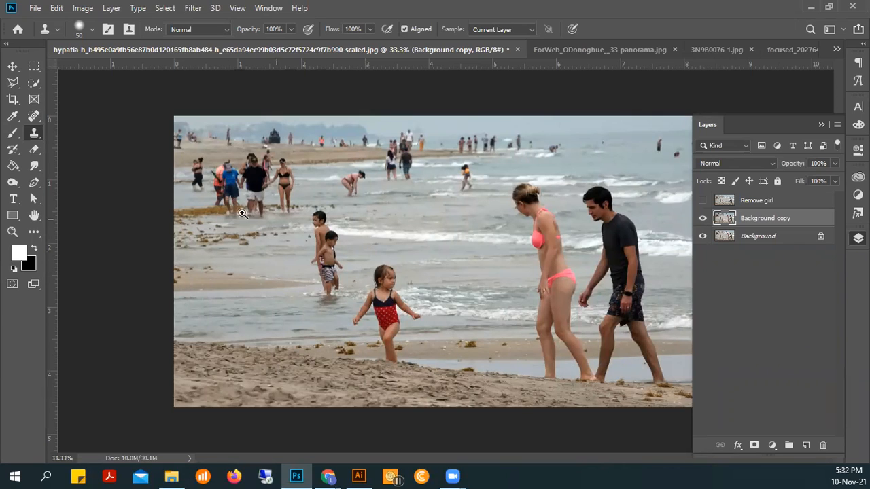
Step: Try a Clone Stamp stroke across the man in the blue shirt within the distant group, then undo it
scroll(227, 187, "up", 1)
scroll(227, 188, "up", 2)
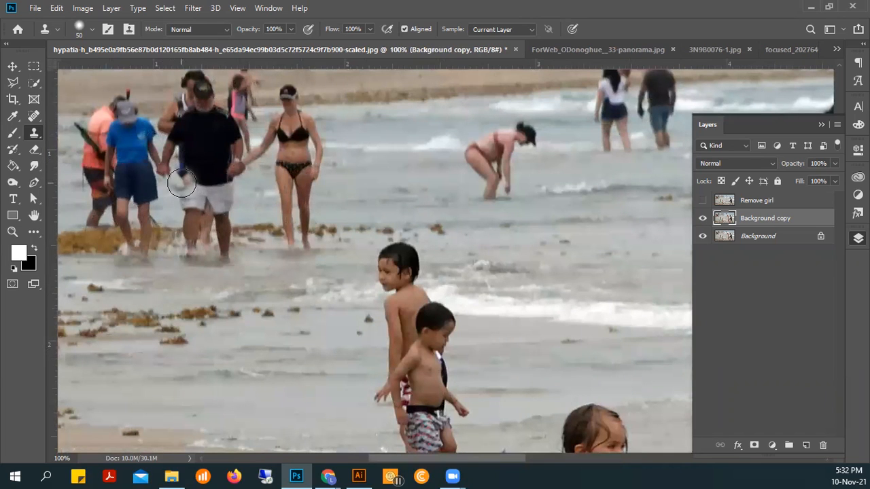
mouse_move(167, 194)
left_mouse_down()
mouse_move(138, 251)
mouse_move(136, 228)
left_mouse_up()
key("ctrl+z")
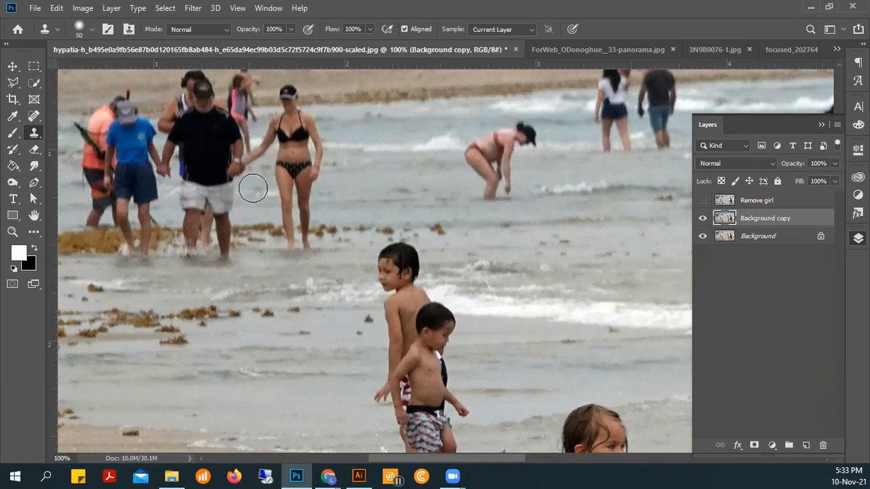
Step: Outline the two people in orange and blue shirts with a rectangular selection, then deselect
left_click_drag(157, 156, 366, 228)
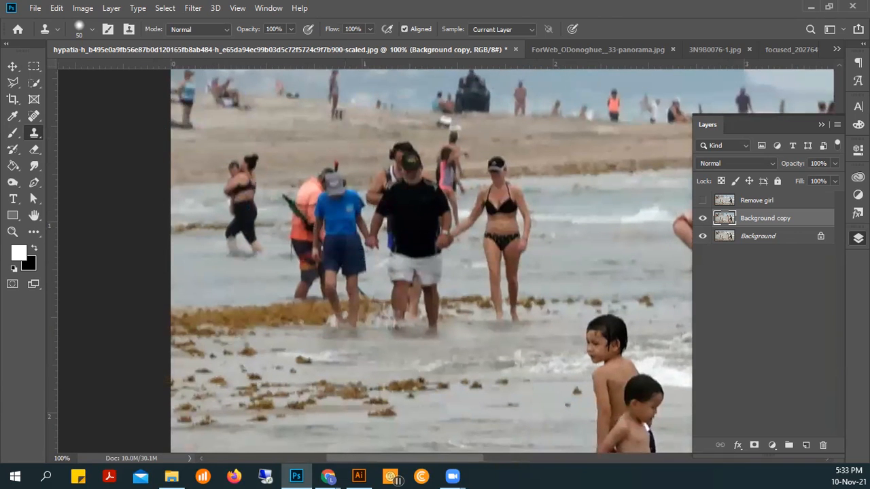
key("m")
left_click_drag(273, 159, 366, 356)
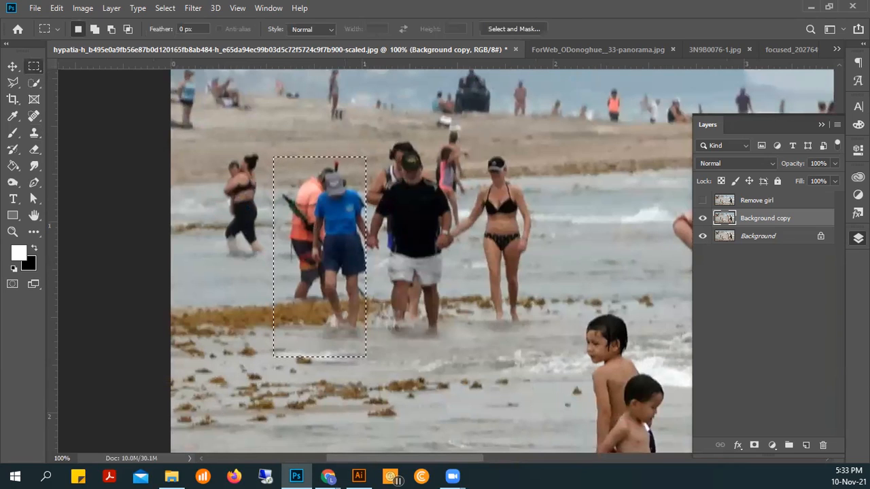
key("ctrl+d")
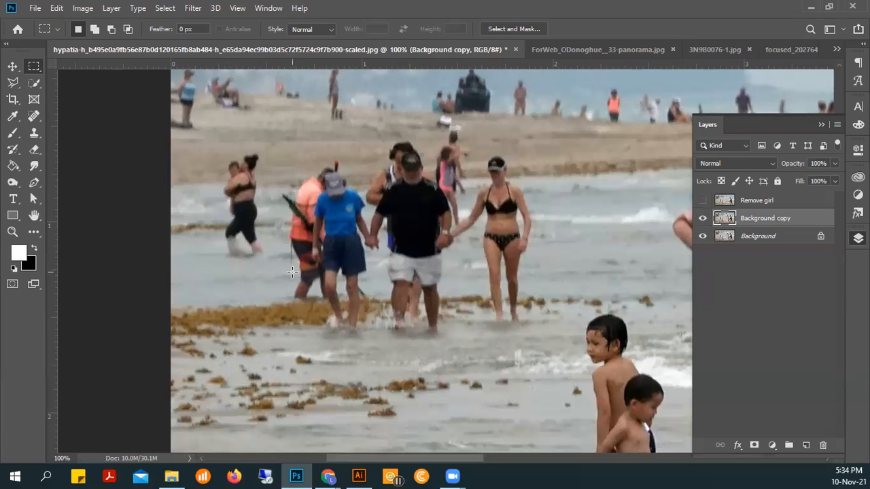
Step: Mark the area around the lower bodies of the orange- and blue-shirted people with a rectangular selection, then clear it
key("s")
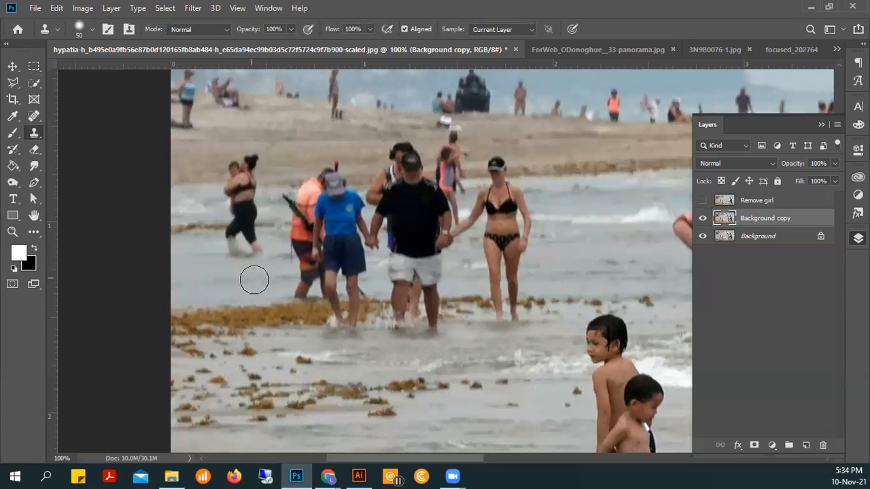
right_click(36, 134)
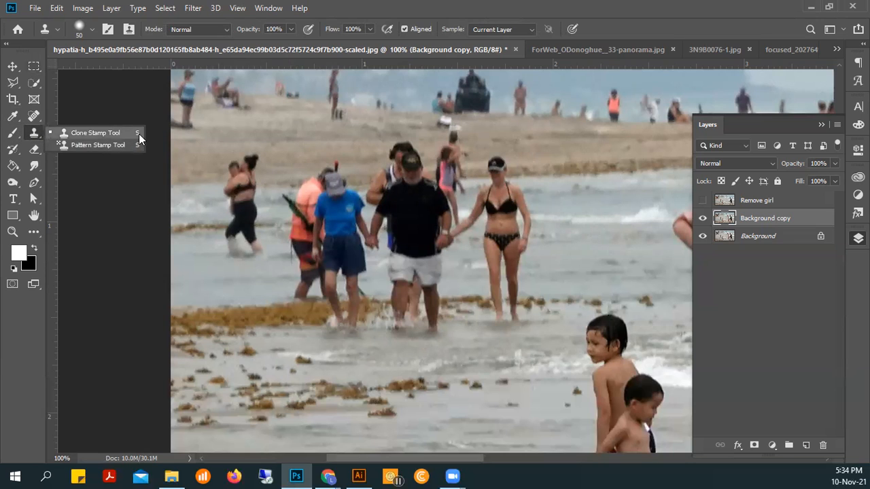
left_click(91, 134)
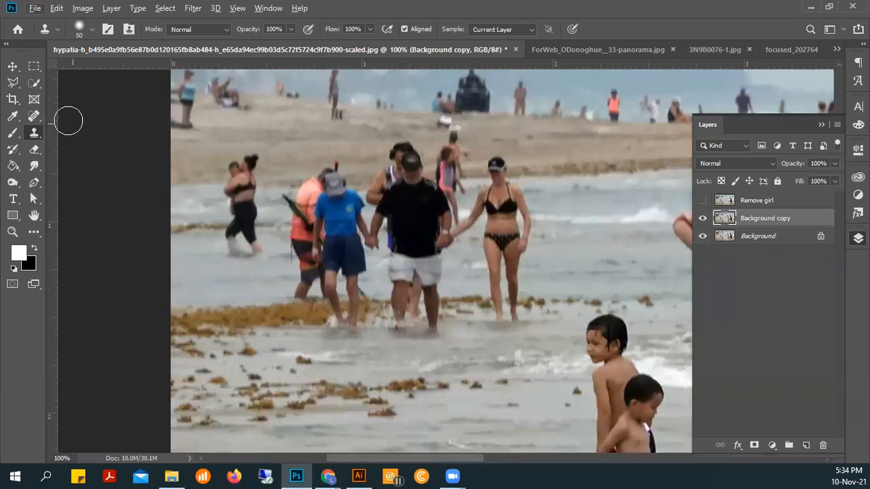
left_click(33, 66)
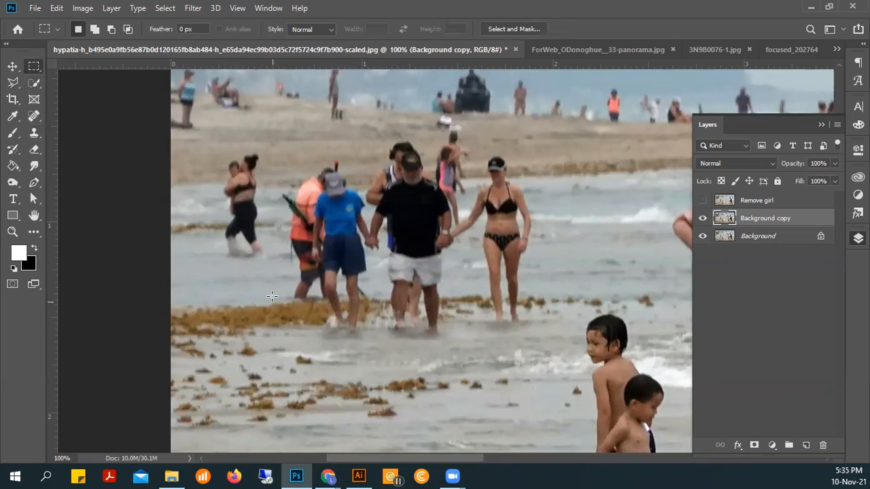
left_click_drag(176, 258, 284, 300)
left_click_drag(266, 226, 365, 338)
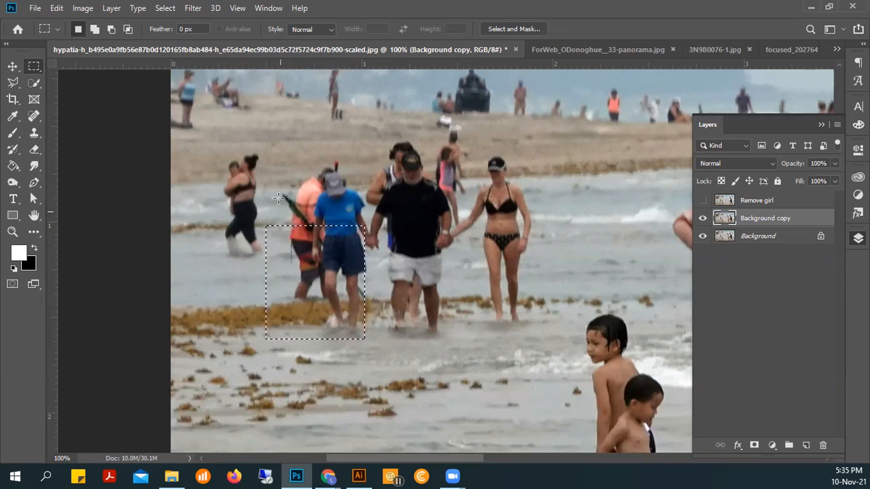
left_click(305, 199)
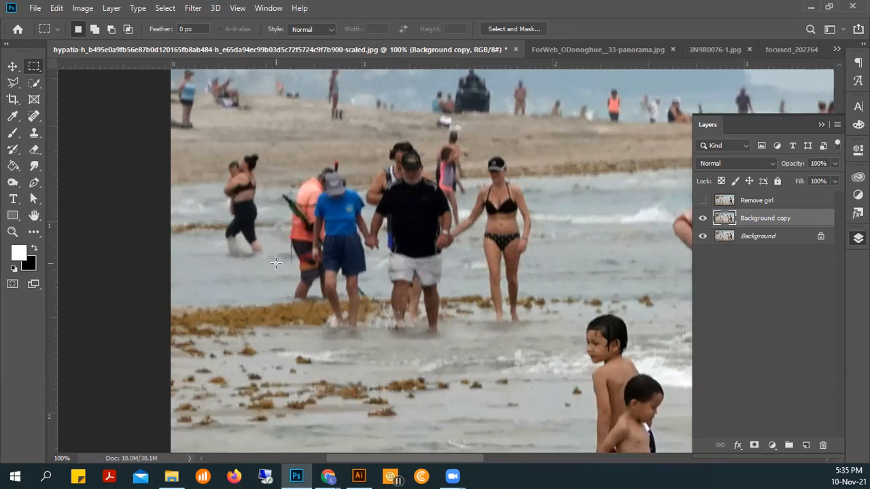
Step: Sample the water beside the distant group and clone it over the legs of the orange- and blue-shirted people
key("s")
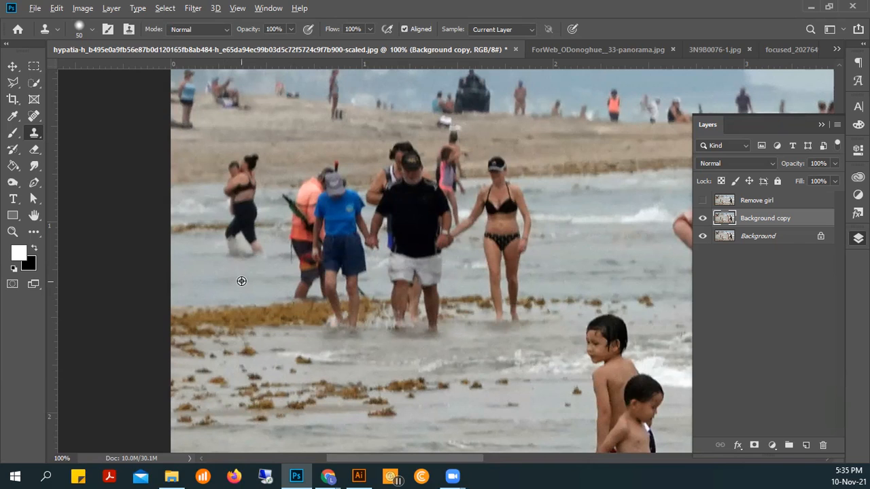
left_click(241, 281, "alt")
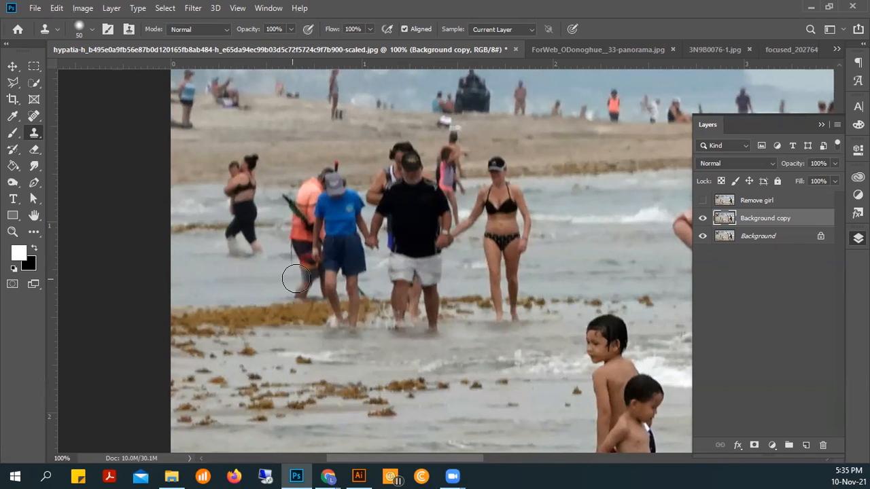
mouse_move(309, 280)
left_mouse_down()
mouse_move(282, 276)
mouse_move(303, 279)
mouse_move(390, 238)
left_mouse_up()
key("ctrl+z")
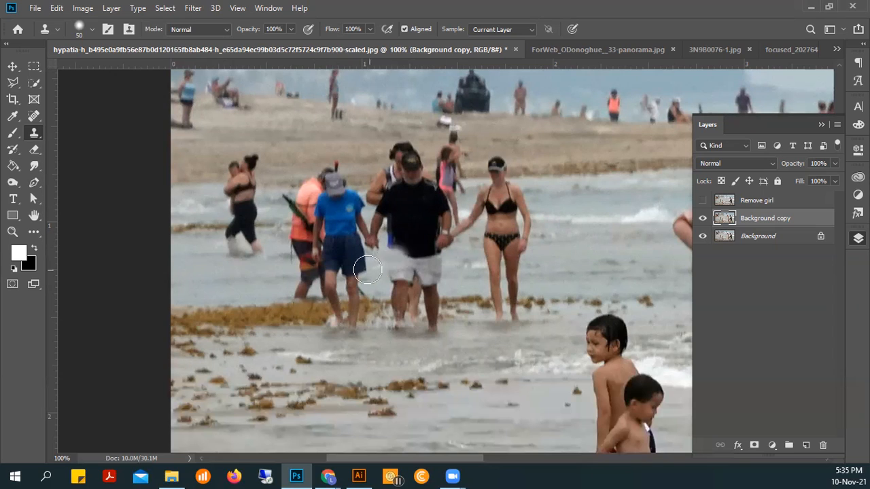
key("ctrl+z")
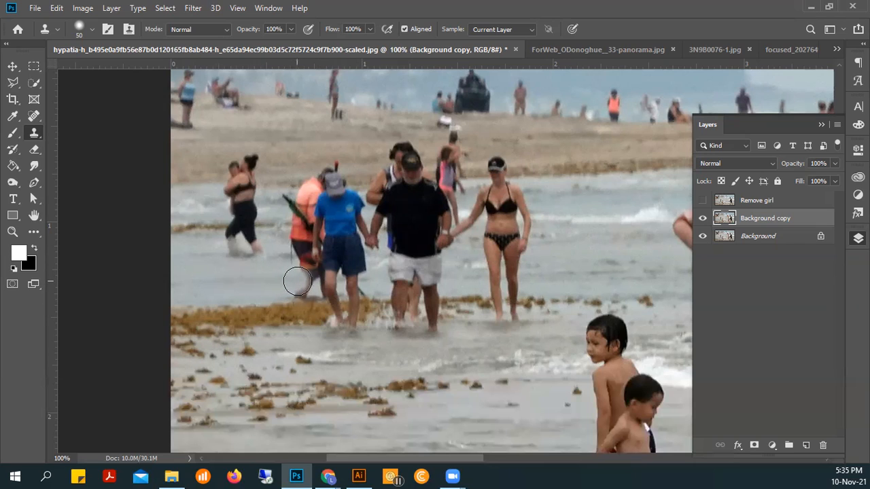
mouse_move(300, 281)
left_mouse_down()
mouse_move(304, 263)
mouse_move(305, 288)
mouse_move(336, 264)
mouse_move(348, 273)
mouse_move(322, 281)
mouse_move(360, 283)
left_mouse_up()
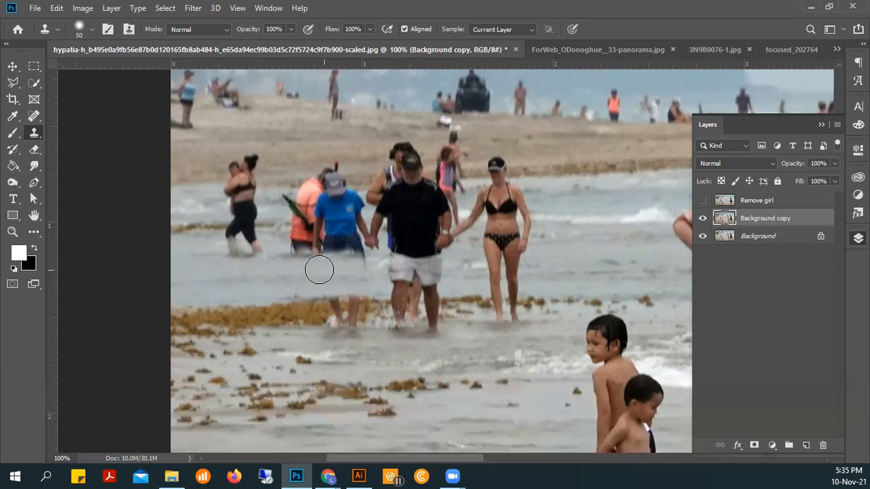
Step: Resample the nearby water with the Clone Stamp and cover more of the two people's shorts up to the waist
key("v")
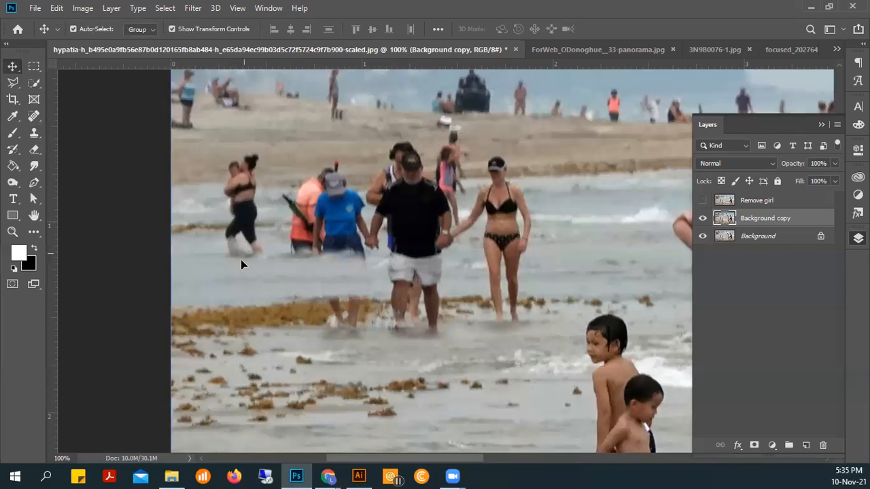
key("s")
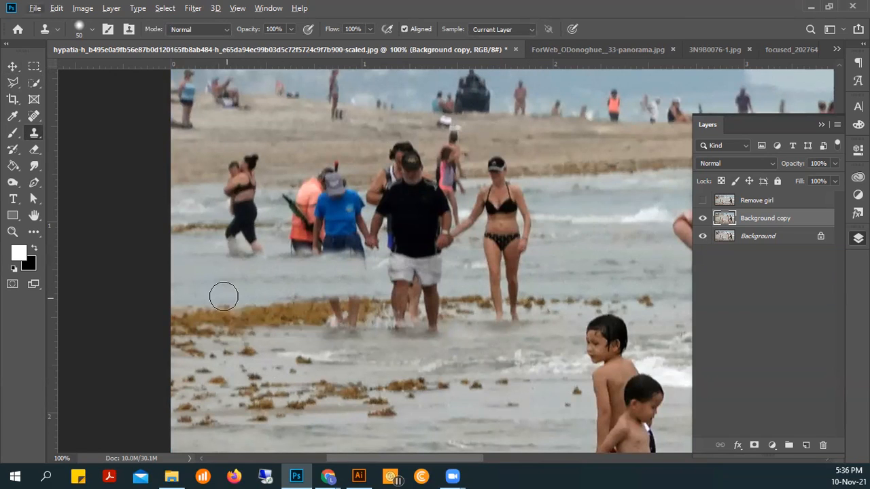
left_click(198, 282, "alt")
left_click_drag(295, 254, 294, 246)
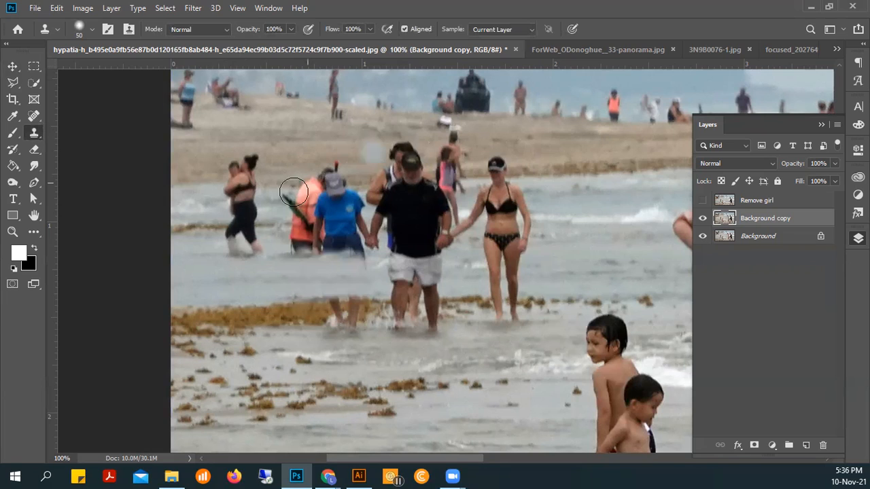
left_click(191, 269, "alt")
mouse_move(328, 258)
left_mouse_down()
mouse_move(292, 256)
mouse_move(305, 256)
left_mouse_up()
left_click(191, 269, "alt")
left_click_drag(325, 254, 360, 263)
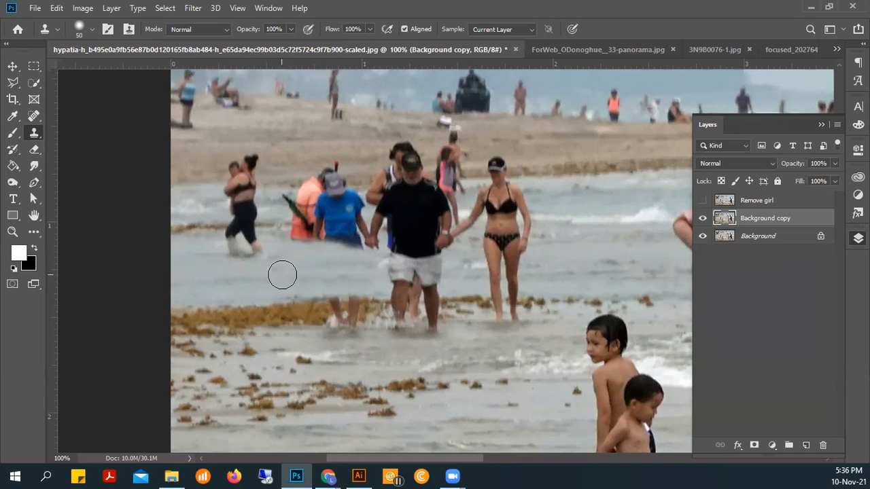
Step: Compare the photo with the Remove girl layer shown and hidden, leaving that layer hidden
left_click_drag(511, 239, 235, 194)
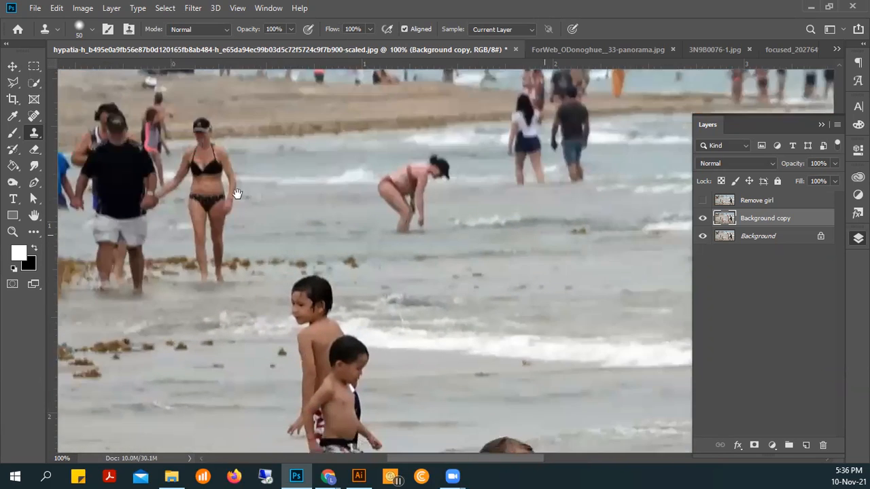
left_click_drag(432, 269, 361, 213)
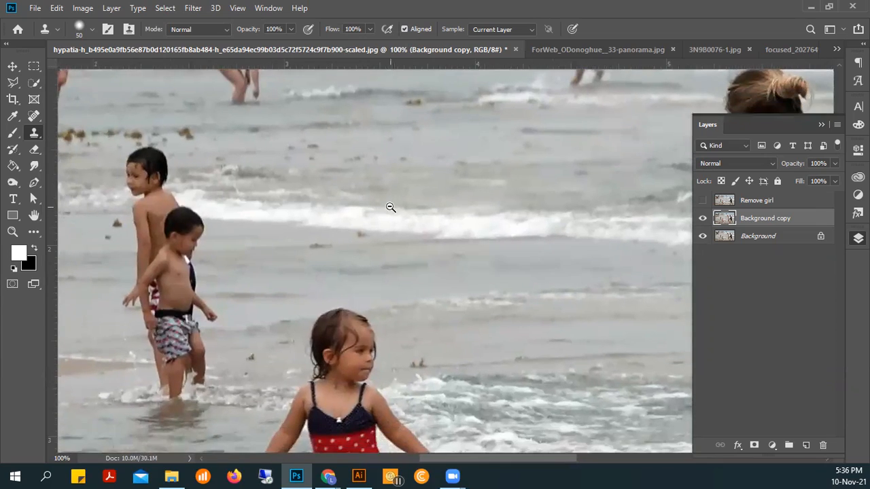
left_click(390, 207, "alt")
left_click(390, 207, "alt")
left_click(390, 207, "alt")
mouse_move(585, 344)
left_mouse_down()
mouse_move(549, 286)
mouse_move(446, 235)
mouse_move(393, 225)
left_mouse_up()
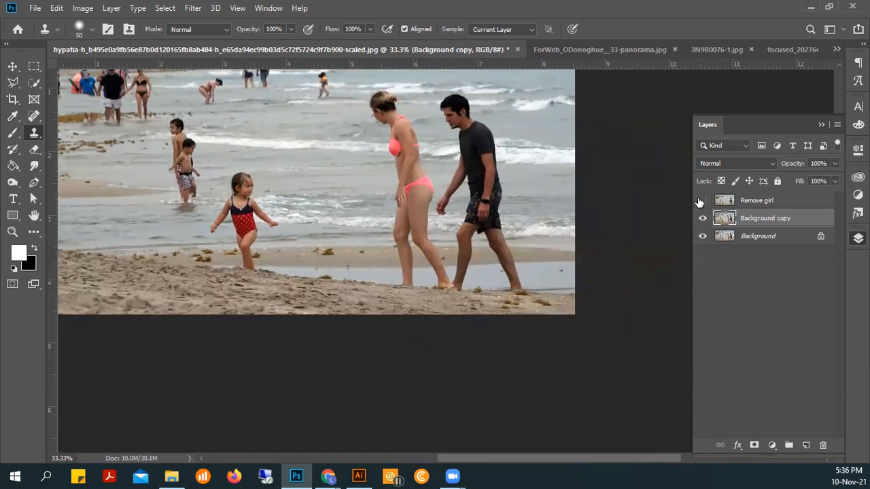
left_click(700, 200)
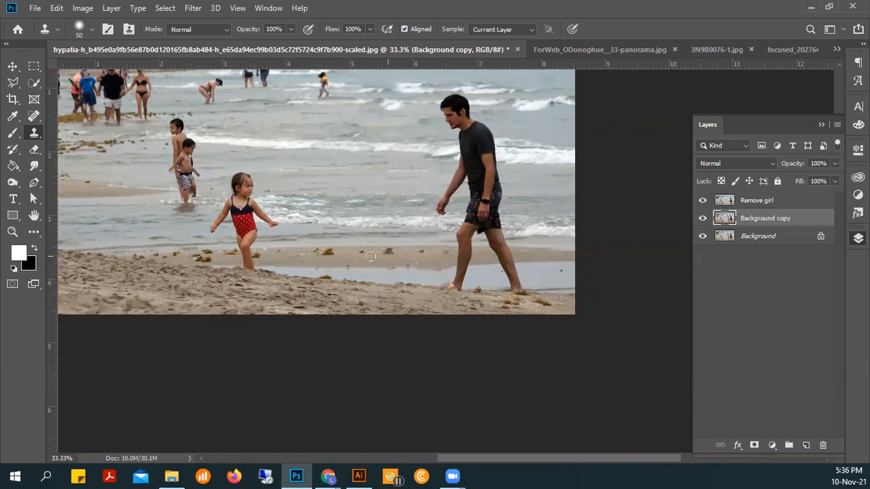
left_click(700, 201)
left_click(700, 201)
left_click(701, 201)
left_click(701, 201)
left_click(700, 201)
left_click(700, 201)
left_click(700, 202)
left_click(701, 201)
left_click(701, 201)
left_click(701, 201)
left_click(701, 202)
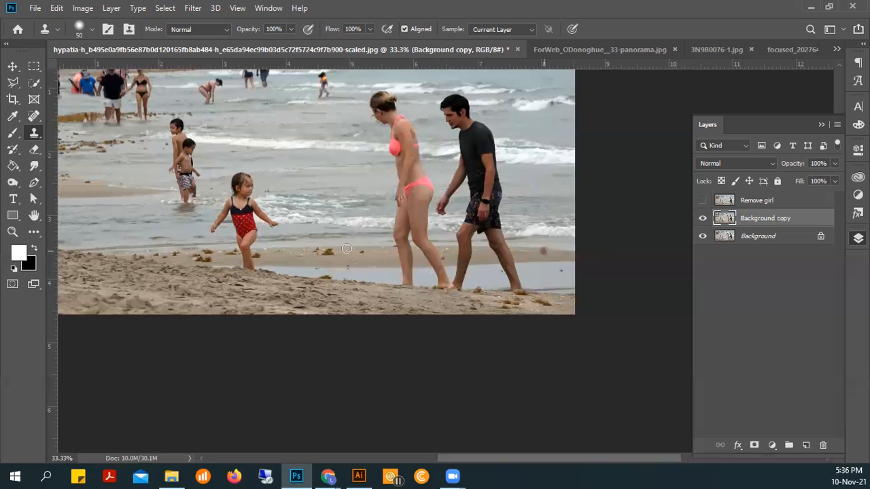
Step: Set the Clone Stamp brush size to 105 px and clone the little girl in the red swimsuit onto the shore in front of her
scroll(314, 179, "left", 5)
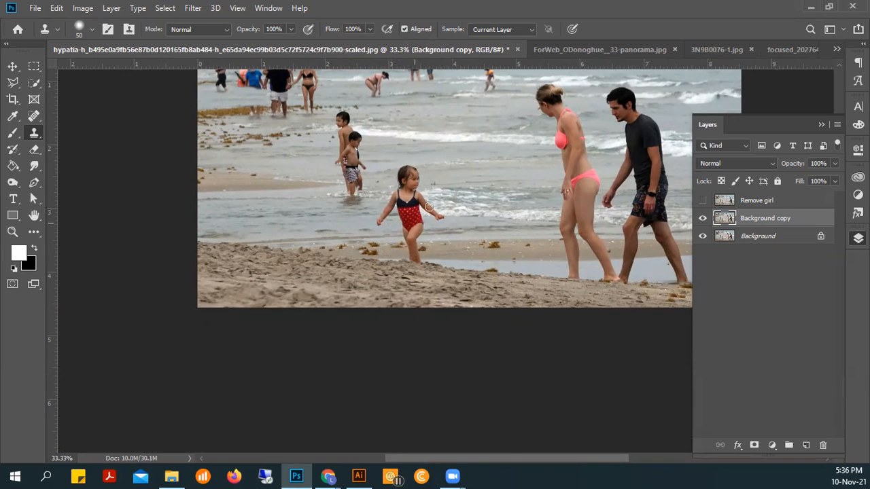
mouse_move(398, 220)
left_mouse_down()
mouse_move(358, 191)
mouse_move(216, 209)
left_mouse_up()
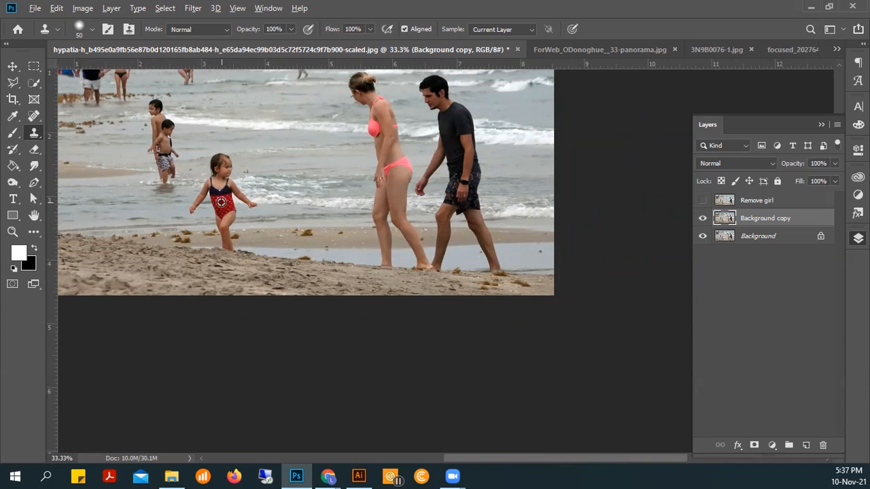
right_click(302, 213)
left_click(411, 242)
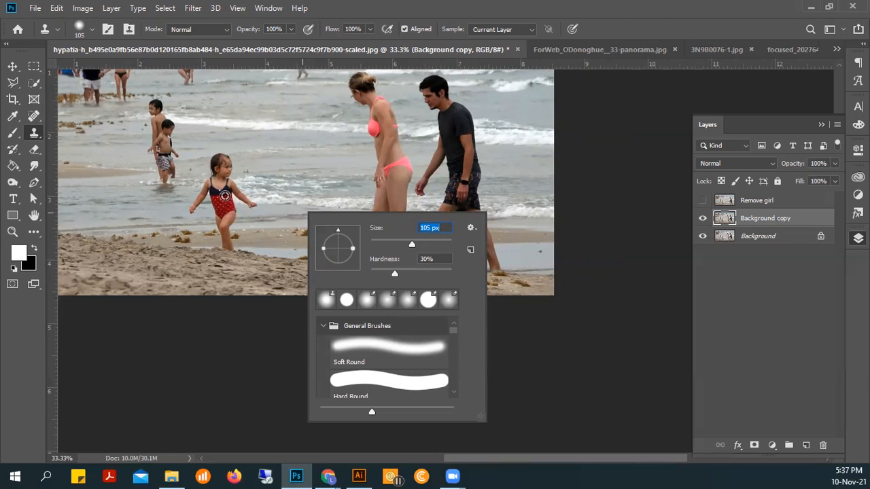
left_click(223, 205, "alt")
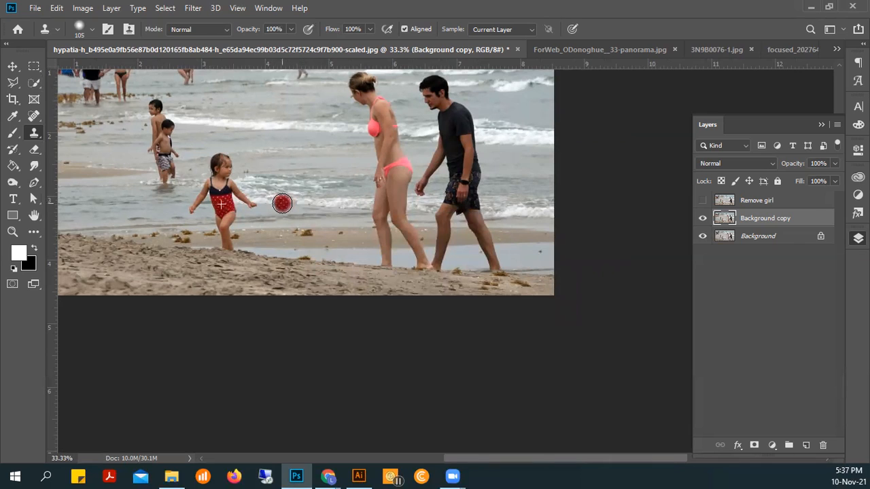
mouse_move(280, 199)
left_mouse_down()
mouse_move(289, 156)
mouse_move(285, 165)
mouse_move(283, 148)
mouse_move(274, 158)
mouse_move(280, 149)
mouse_move(280, 163)
mouse_move(289, 127)
mouse_move(283, 135)
mouse_move(309, 107)
mouse_move(298, 91)
mouse_move(280, 101)
mouse_move(268, 145)
mouse_move(295, 233)
mouse_move(271, 237)
mouse_move(277, 221)
mouse_move(288, 250)
mouse_move(282, 180)
mouse_move(262, 195)
left_mouse_up()
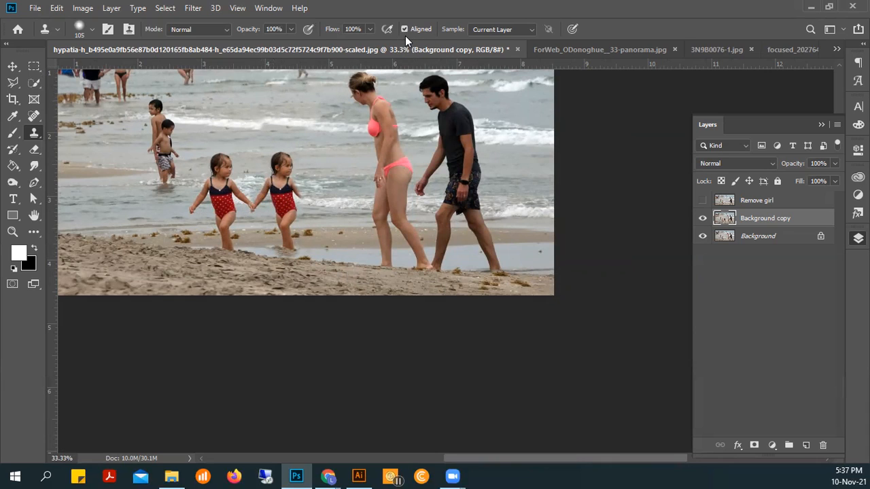
Step: Turn off Aligned, sample the girl's red swimsuit and clone a copy of her onto the shore behind her
mouse_move(380, 76)
left_mouse_down()
mouse_move(363, 87)
mouse_move(378, 117)
left_mouse_up()
left_click(403, 28)
left_click(221, 205, "alt")
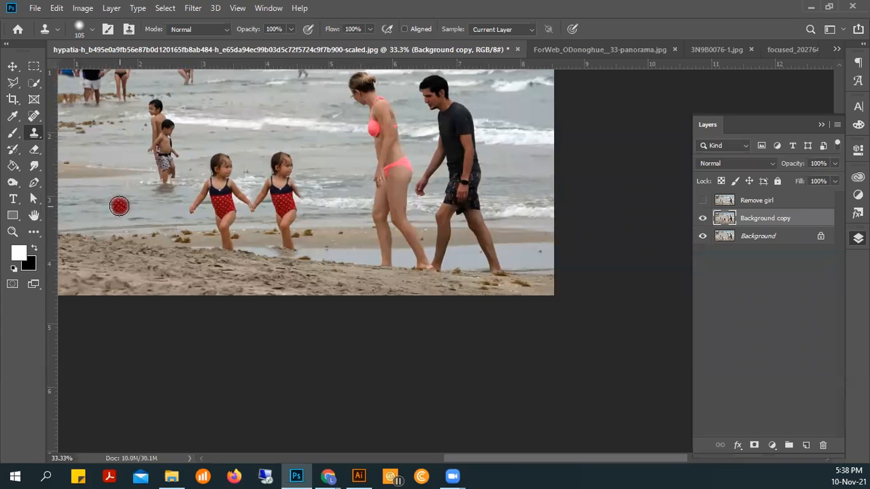
mouse_move(116, 201)
left_mouse_down()
mouse_move(116, 229)
mouse_move(138, 219)
mouse_move(127, 204)
mouse_move(114, 231)
mouse_move(140, 205)
mouse_move(107, 190)
mouse_move(123, 221)
mouse_move(121, 192)
mouse_move(115, 213)
mouse_move(126, 186)
mouse_move(115, 197)
mouse_move(130, 193)
mouse_move(113, 176)
mouse_move(126, 184)
mouse_move(126, 169)
mouse_move(123, 190)
mouse_move(131, 166)
mouse_move(116, 179)
mouse_move(125, 163)
mouse_move(109, 163)
mouse_move(119, 196)
mouse_move(107, 190)
mouse_move(101, 224)
mouse_move(119, 198)
mouse_move(142, 228)
mouse_move(150, 208)
mouse_move(123, 229)
mouse_move(136, 227)
mouse_move(104, 234)
mouse_move(133, 240)
mouse_move(118, 225)
mouse_move(140, 228)
mouse_move(106, 224)
mouse_move(108, 245)
left_mouse_up()
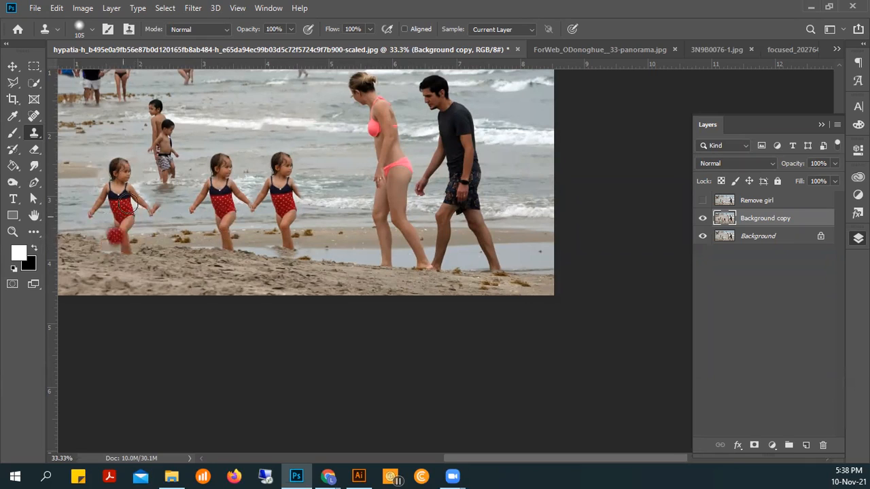
Step: Clone further copies of the girl into the water above her, beside the man and in front of the woman
mouse_move(227, 110)
left_mouse_down()
mouse_move(261, 125)
mouse_move(268, 89)
mouse_move(244, 119)
mouse_move(263, 85)
mouse_move(280, 96)
mouse_move(265, 75)
mouse_move(276, 96)
mouse_move(276, 71)
mouse_move(276, 122)
mouse_move(281, 116)
mouse_move(266, 147)
mouse_move(283, 130)
mouse_move(259, 138)
mouse_move(276, 150)
left_mouse_up()
left_click_drag(133, 158, 146, 193)
mouse_move(503, 122)
left_mouse_down()
mouse_move(492, 153)
mouse_move(512, 103)
mouse_move(524, 142)
mouse_move(495, 169)
mouse_move(518, 113)
mouse_move(495, 94)
mouse_move(500, 108)
mouse_move(488, 123)
mouse_move(511, 105)
left_mouse_up()
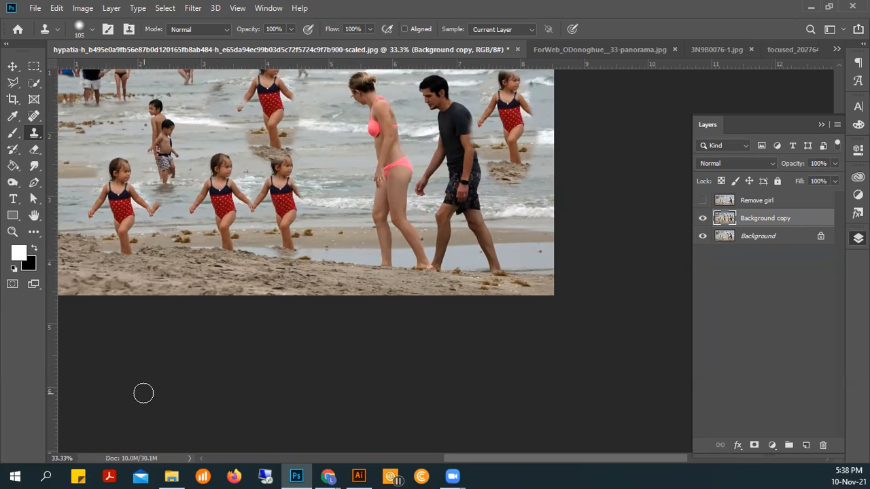
mouse_move(331, 242)
left_mouse_down()
mouse_move(355, 224)
mouse_move(324, 242)
mouse_move(339, 218)
mouse_move(306, 218)
mouse_move(313, 230)
mouse_move(316, 197)
mouse_move(331, 175)
mouse_move(362, 229)
left_mouse_up()
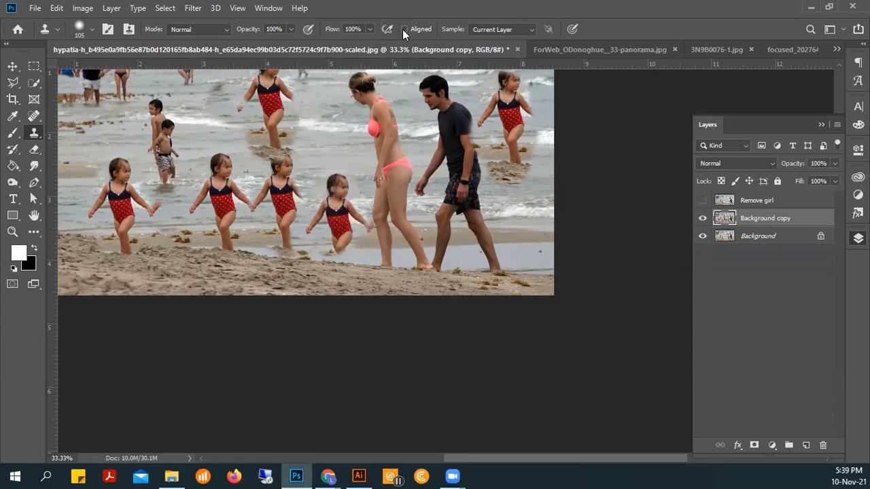
Step: Delete the Background copy layer and duplicate the Background layer again
mouse_move(802, 223)
left_mouse_down()
mouse_move(807, 445)
mouse_move(823, 445)
left_mouse_up()
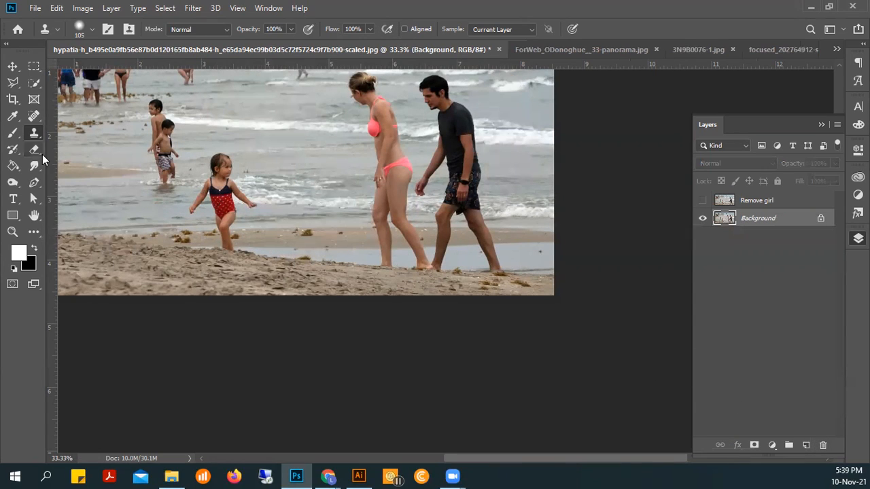
left_click_drag(791, 224, 809, 445)
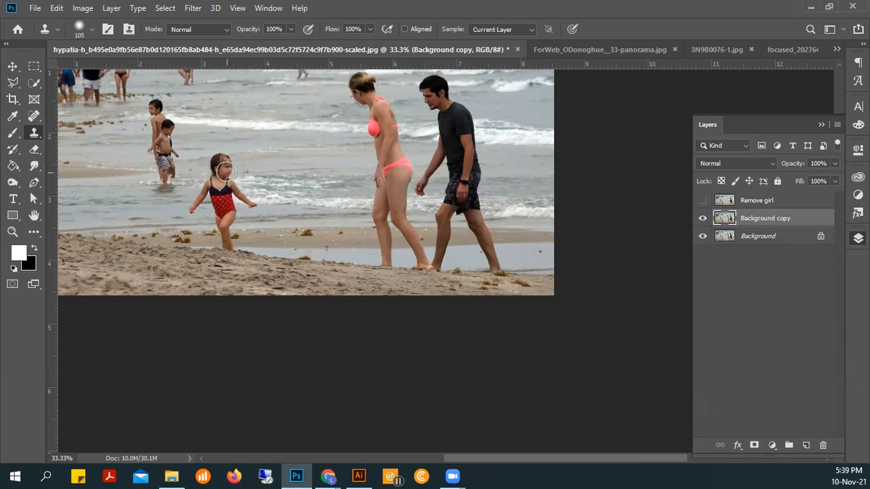
Step: Set the Clone Stamp brush size to 161 px and stamp the girl's head into the water between her and the woman
right_click(213, 174)
left_click_drag(326, 201, 325, 204)
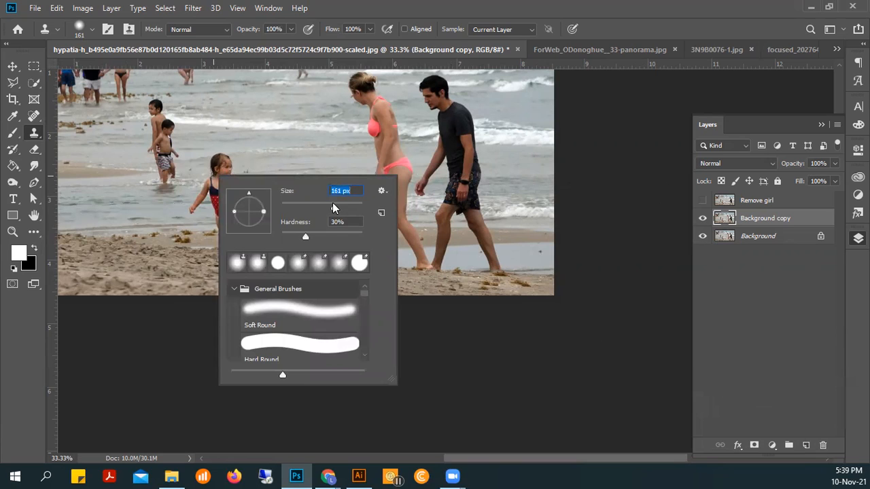
key("Return")
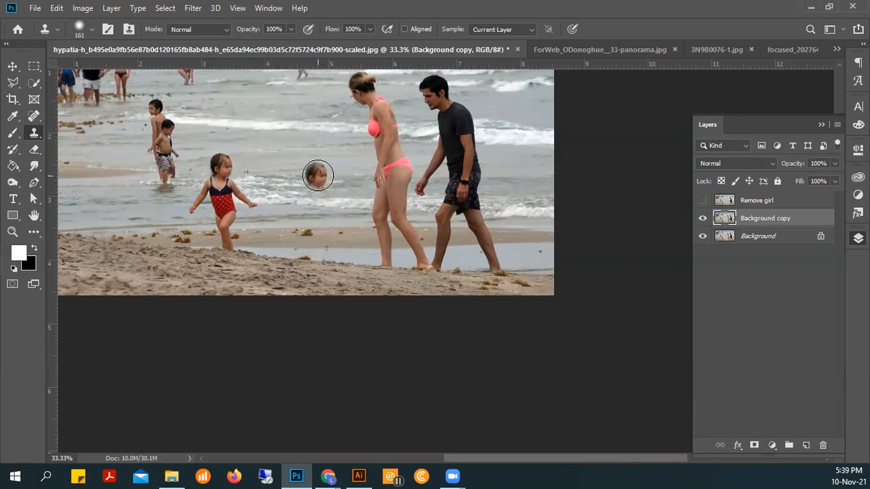
left_click(318, 176)
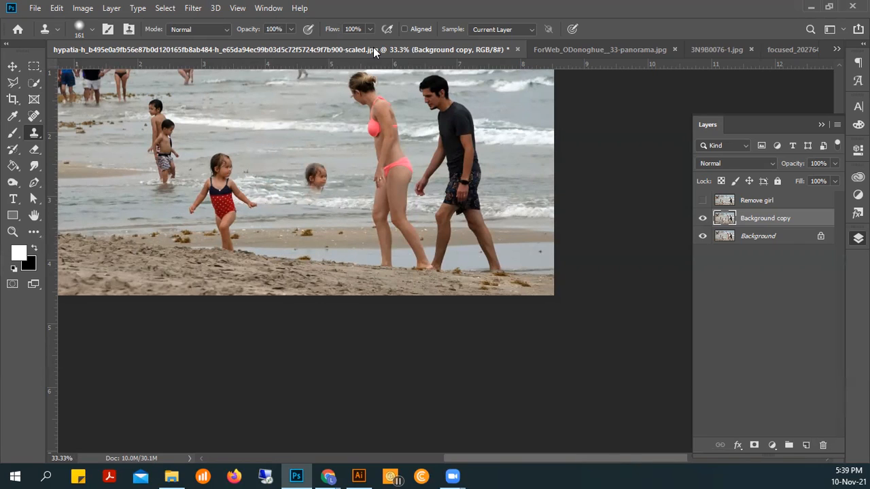
Step: Turn on Aligned and try a Clone Stamp stroke in the water above the girl, then undo it
left_click(403, 29)
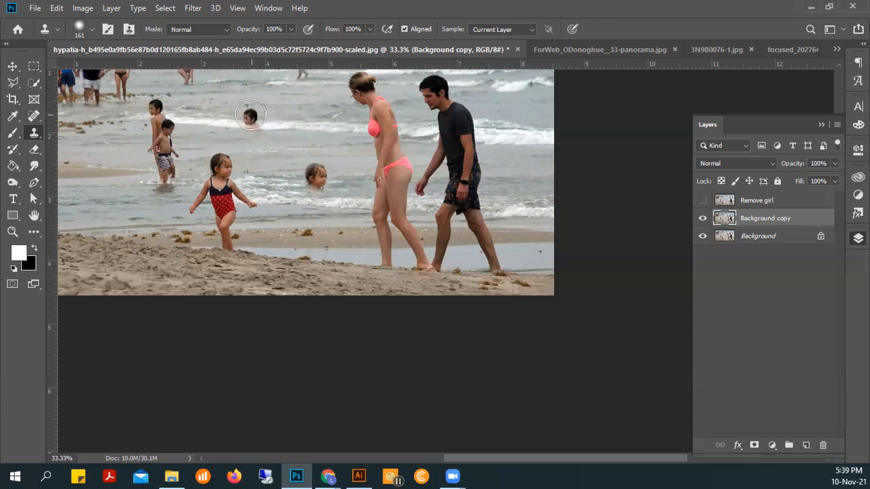
left_click_drag(261, 134, 260, 161)
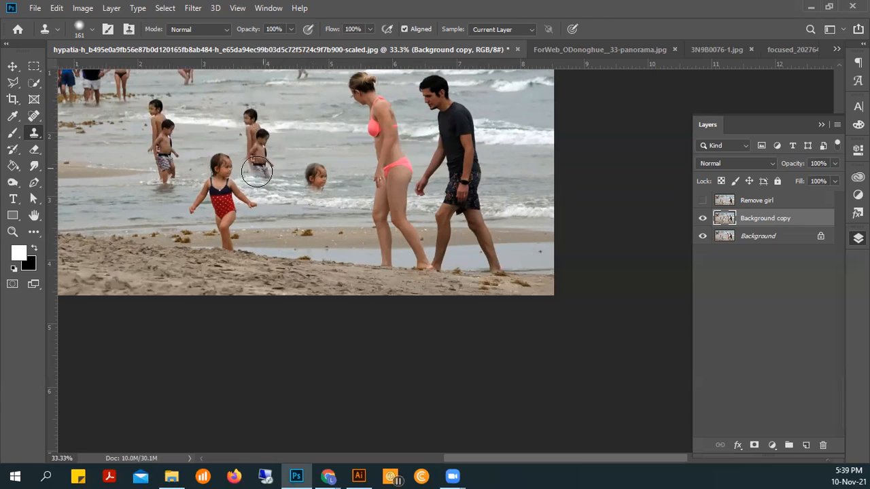
key("ctrl+z")
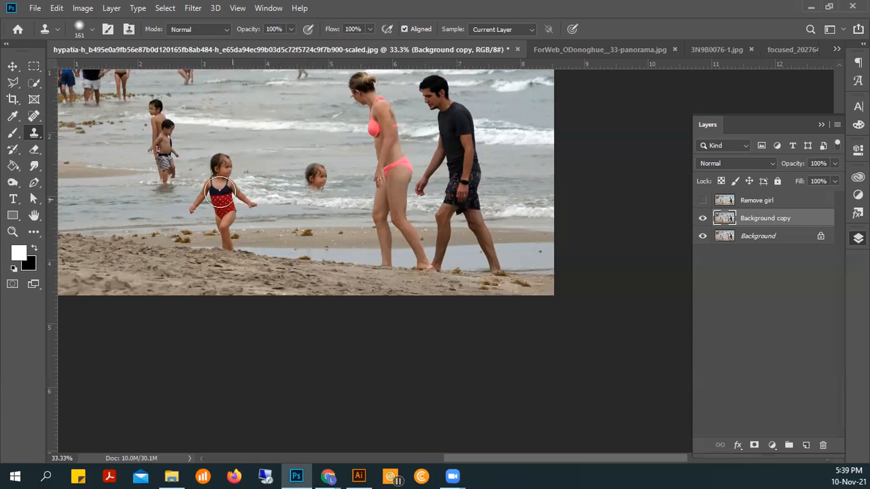
Step: Stamp several copies of the girl's head across the water with Aligned off, and turn Aligned back on
left_click(405, 29)
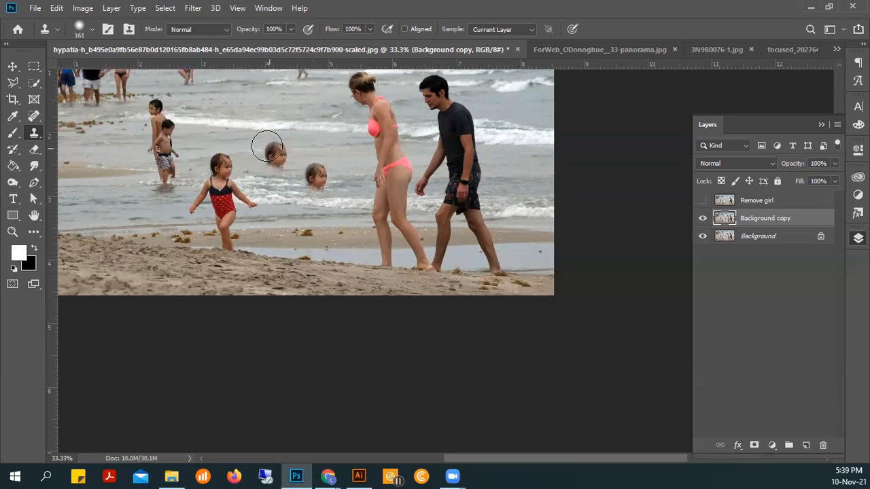
left_click(288, 123)
left_click(235, 105)
left_click(225, 106)
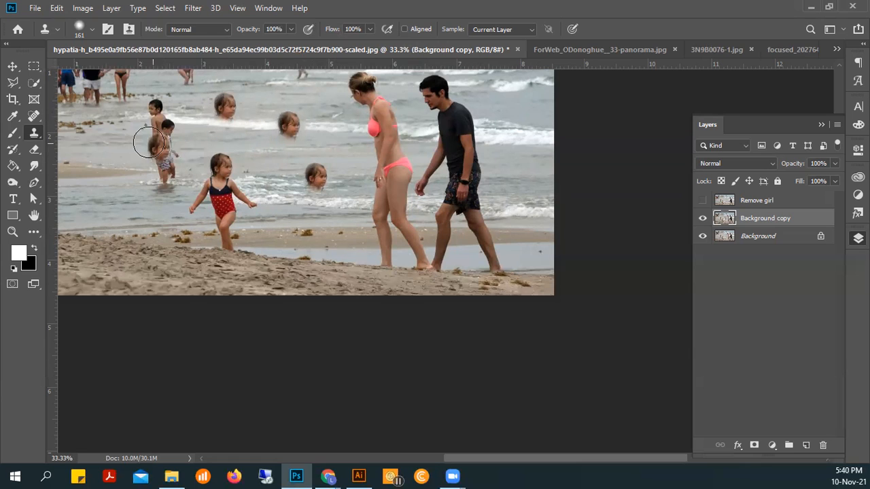
left_click(113, 141)
left_click(128, 208)
left_click(151, 204)
key("ctrl+z")
left_click(203, 135)
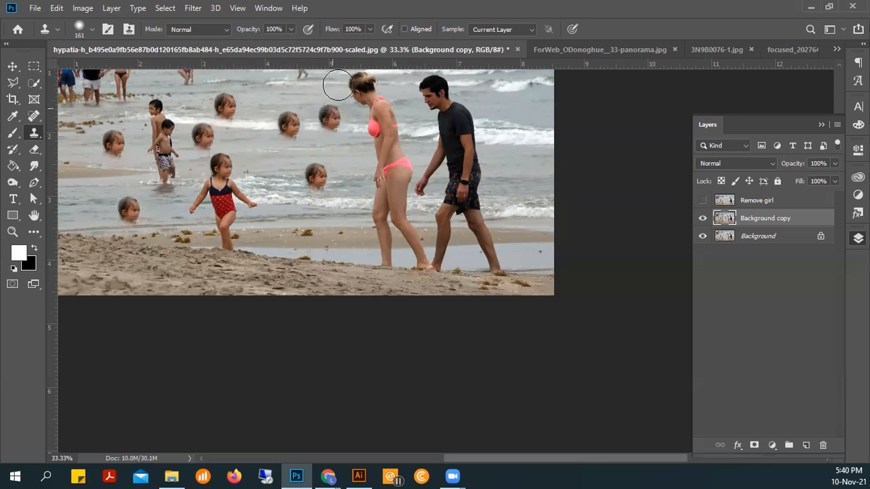
left_click(405, 29)
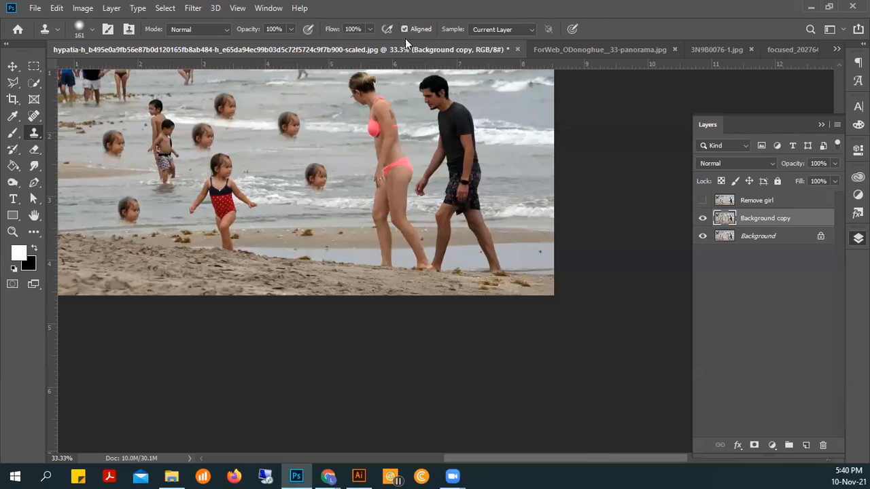
Step: Try Aligned Clone Stamp strokes in the water above the girl, then undo the last stroke
mouse_move(158, 106)
left_mouse_down()
mouse_move(145, 106)
mouse_move(146, 85)
left_mouse_up()
mouse_move(216, 95)
left_mouse_down()
mouse_move(272, 97)
mouse_move(236, 120)
mouse_move(201, 122)
mouse_move(187, 82)
mouse_move(152, 80)
mouse_move(149, 103)
mouse_move(182, 159)
mouse_move(137, 163)
mouse_move(152, 149)
left_mouse_up()
key("ctrl+z")
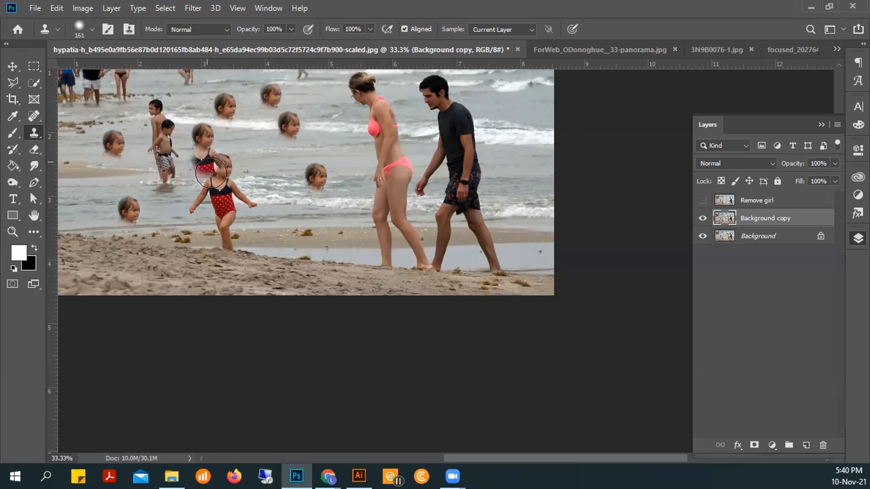
Step: Delete the Background copy layer and create a fresh duplicate of the Background layer
left_click_drag(822, 225, 822, 445)
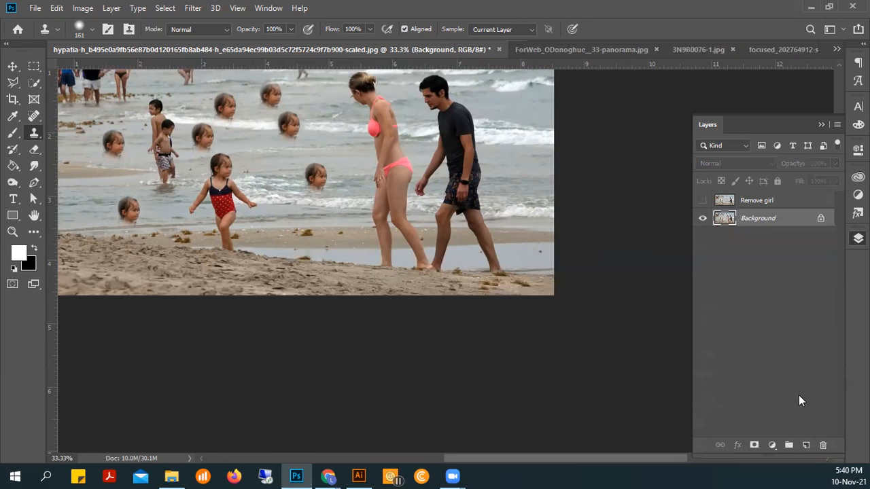
left_click_drag(773, 218, 807, 445)
scroll(288, 233, "up", 4)
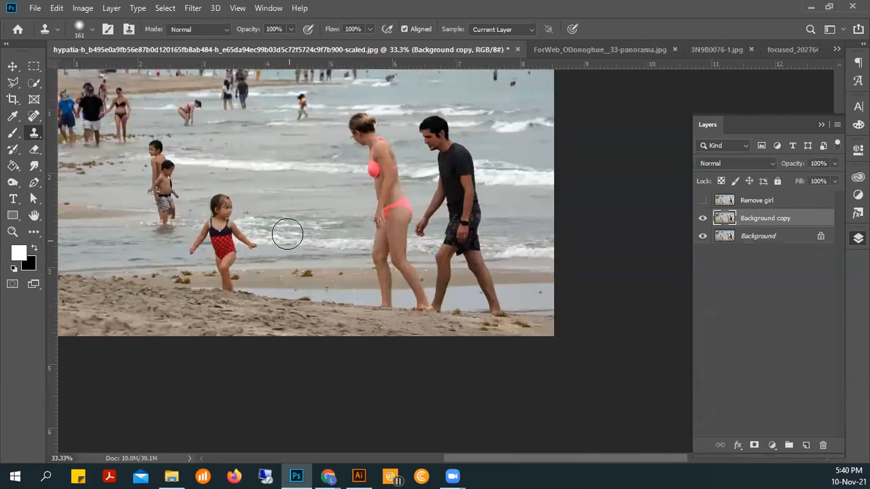
mouse_move(203, 222)
left_mouse_down()
mouse_move(339, 262)
mouse_move(291, 252)
left_mouse_up()
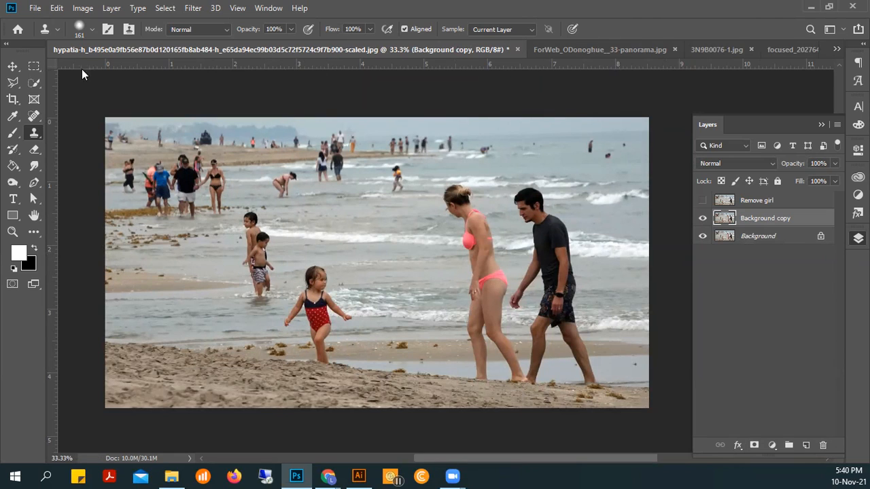
Step: Switch to the 3N9B0076-1.jpg image and clone the man's head and part of his pink shirt behind the woman with Aligned on
left_click(557, 49)
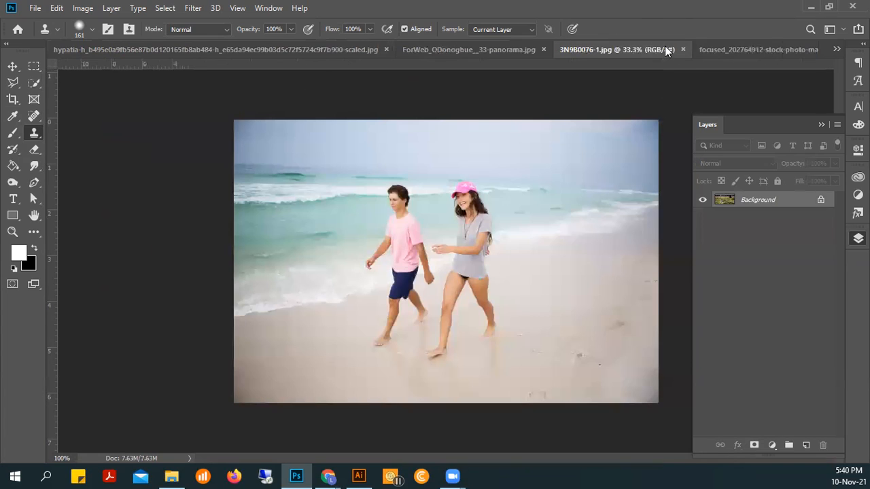
left_click(666, 49)
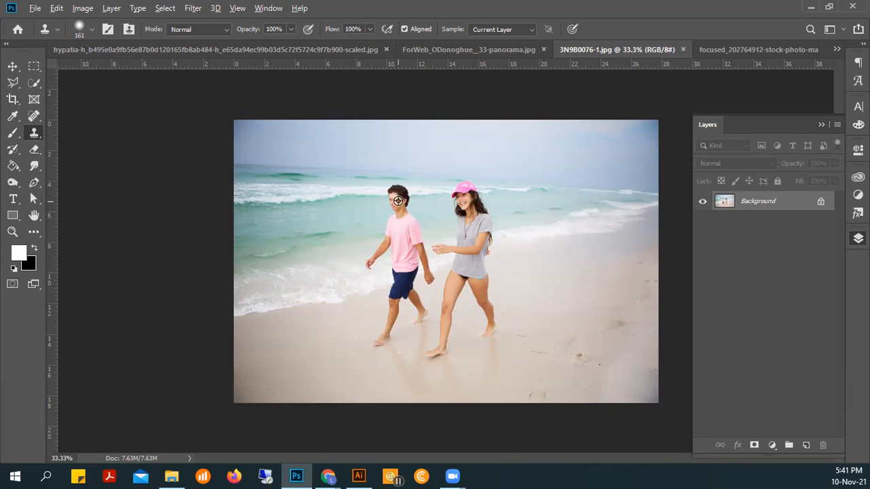
left_click(397, 201, "alt")
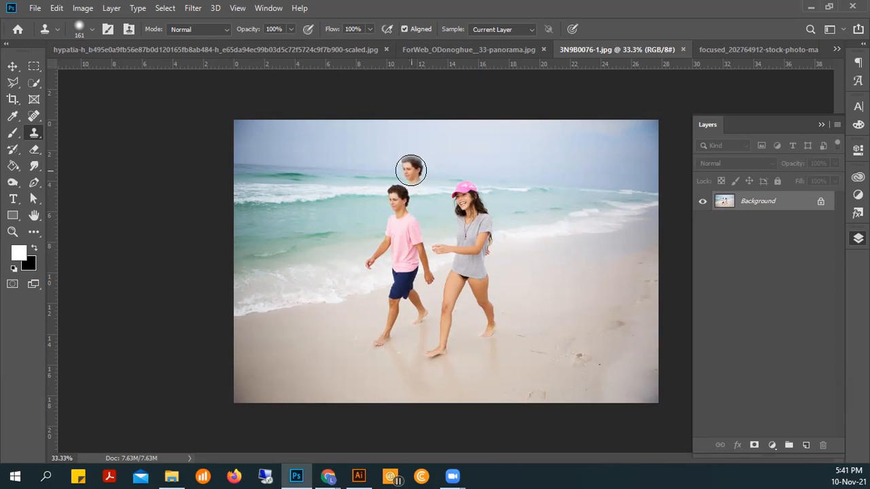
left_click_drag(445, 188, 457, 208)
key("ctrl+z")
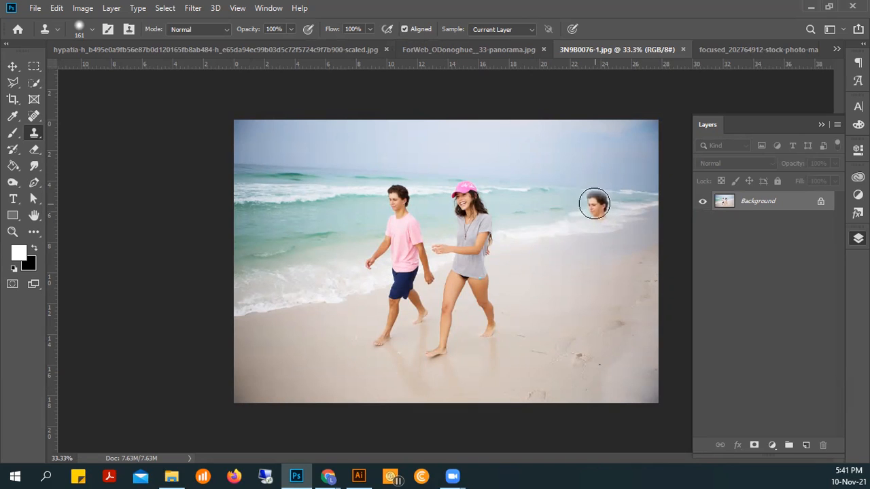
left_click(576, 203)
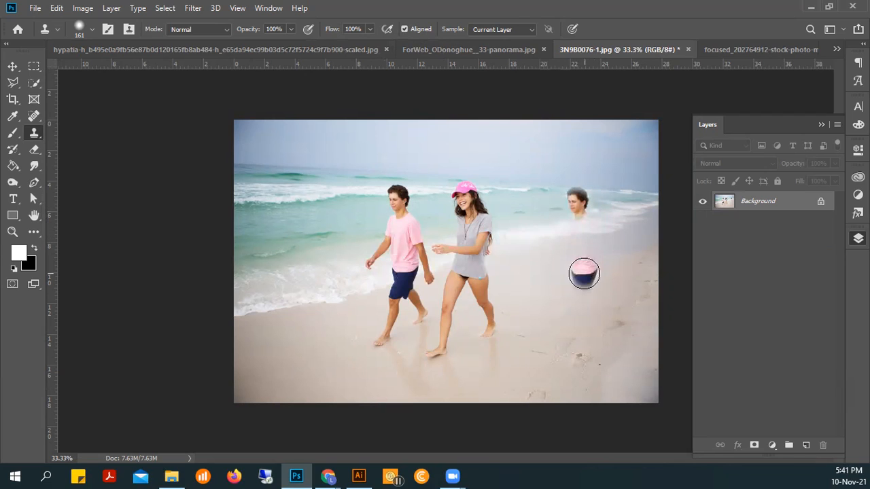
left_click(586, 252)
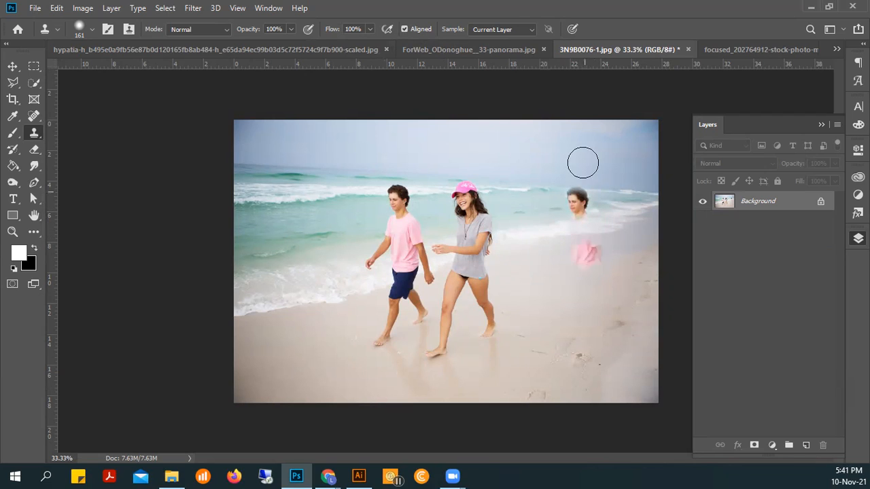
Step: Turn Aligned off and stamp separate copies of the man's head across the sea, sand and sky
left_click(405, 29)
mouse_move(542, 188)
left_mouse_down()
mouse_move(488, 161)
mouse_move(471, 182)
mouse_move(507, 212)
mouse_move(532, 210)
left_mouse_up()
left_click(534, 202)
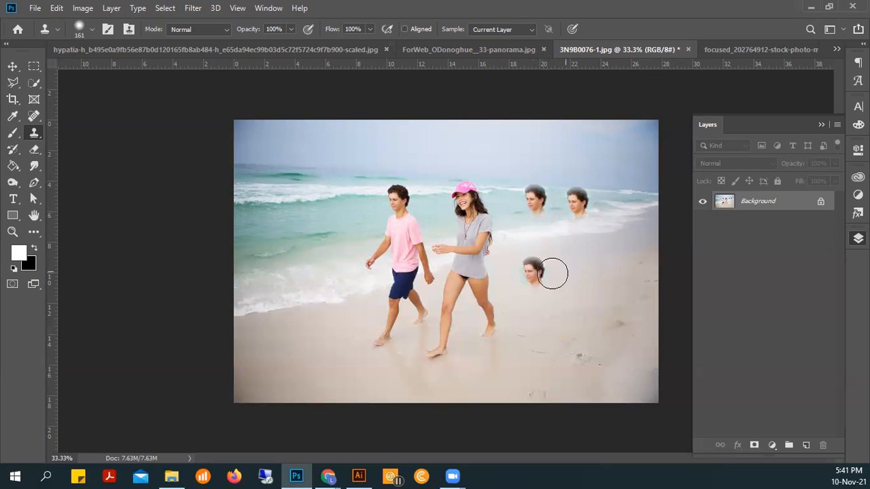
left_click(577, 264)
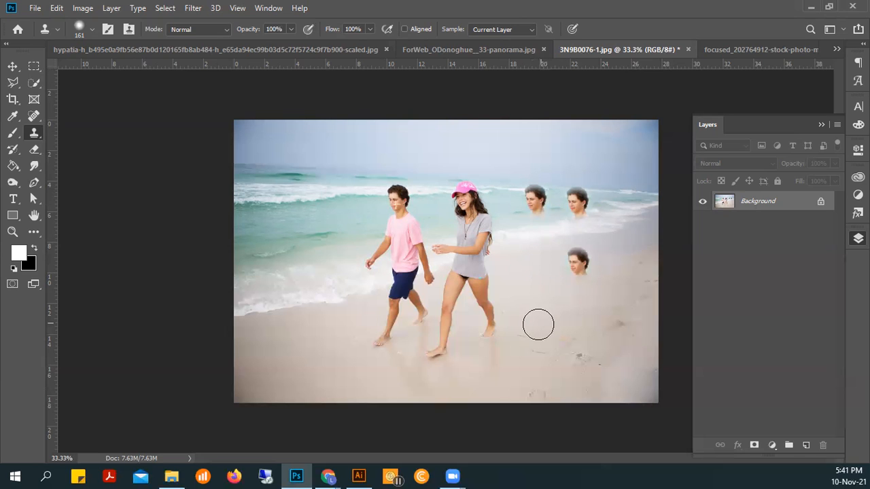
left_click(530, 258)
left_click(609, 166)
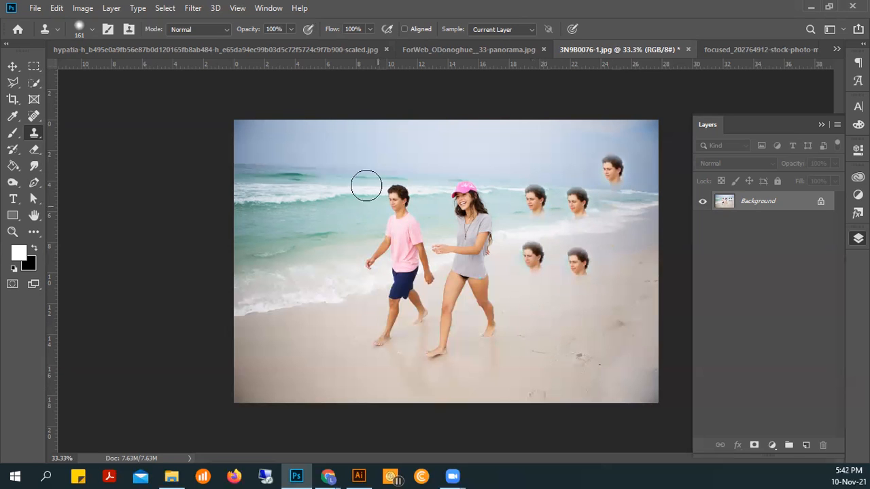
left_click(384, 140)
left_click(310, 215)
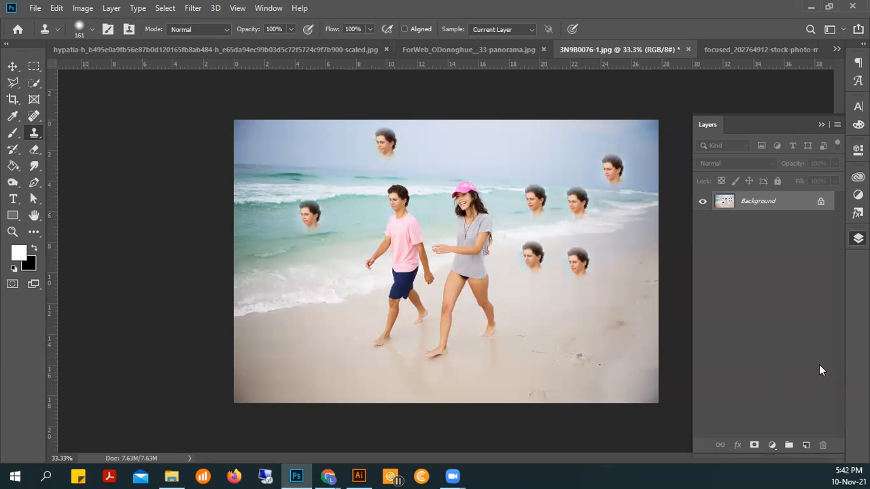
left_click(35, 10)
left_click(452, 3)
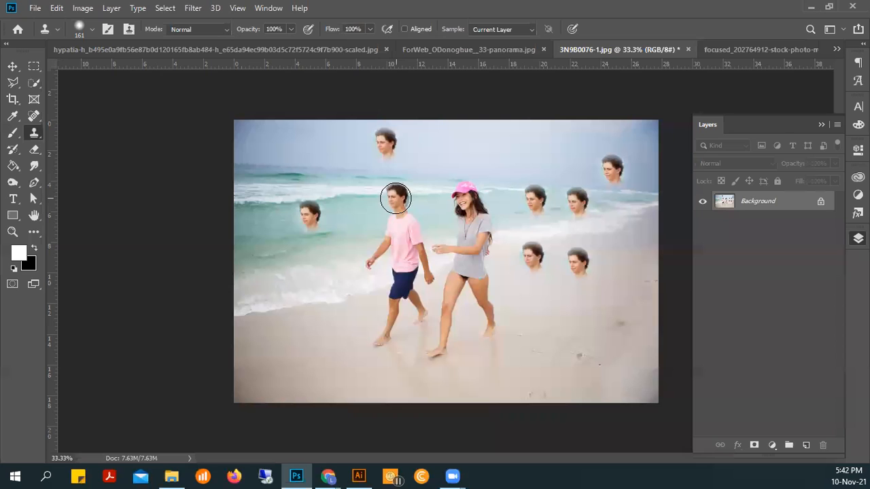
Step: Stamp more copies of the man's head in the sky and clone his full figure over the water in front of him
left_click_drag(309, 147, 309, 144)
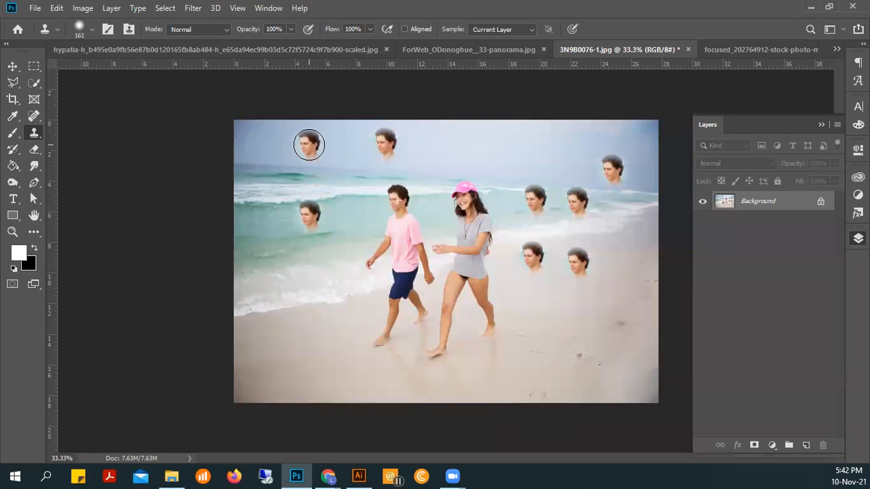
left_click(445, 140)
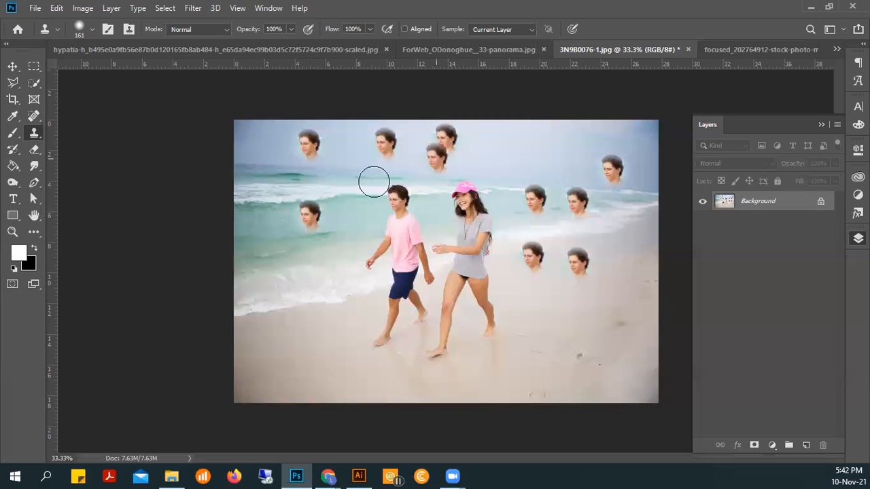
left_click(308, 142)
mouse_move(308, 141)
left_mouse_down()
mouse_move(308, 183)
mouse_move(324, 141)
mouse_move(290, 196)
mouse_move(289, 129)
mouse_move(337, 219)
mouse_move(302, 222)
mouse_move(332, 191)
mouse_move(330, 263)
mouse_move(299, 209)
left_mouse_up()
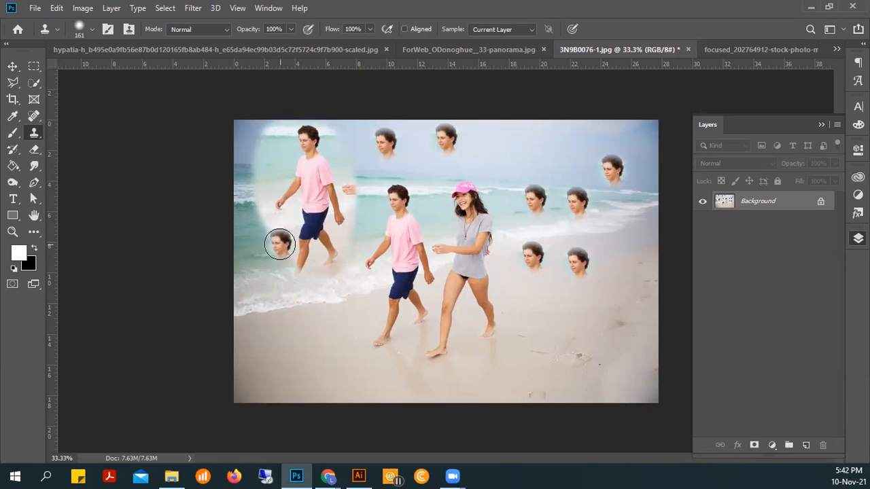
Step: Stamp further copies of the man's head over his cloned figure and along the shoreline, undoing the last stamp
left_click(308, 182)
left_click(313, 227)
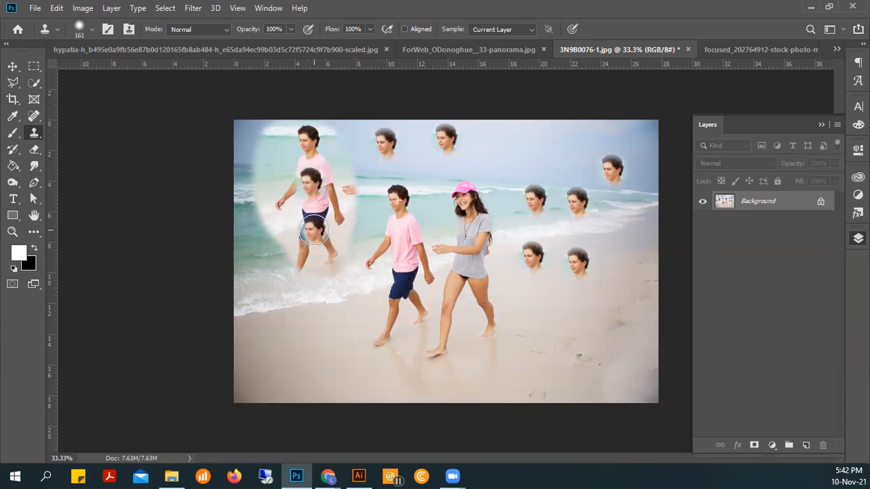
left_click(297, 287)
left_click(272, 297)
left_click(333, 299)
left_click(331, 314)
key("ctrl+z")
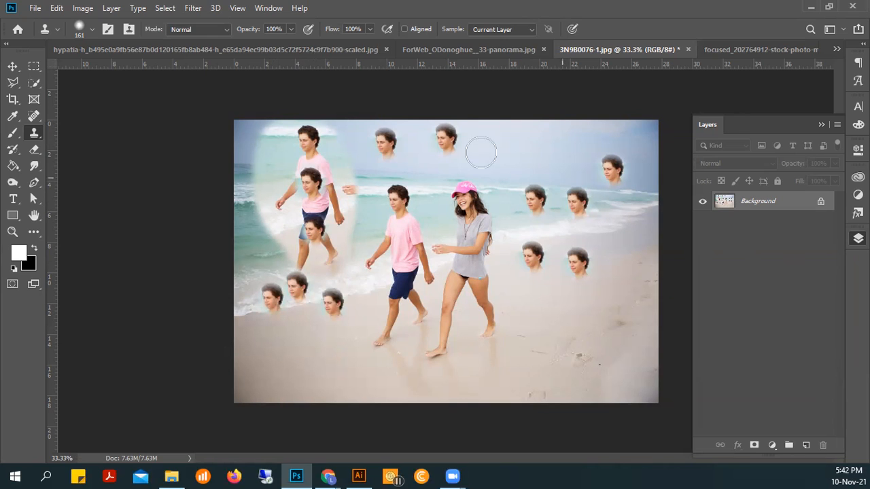
Step: Revert the beach couple image to its last saved state
left_click(33, 8)
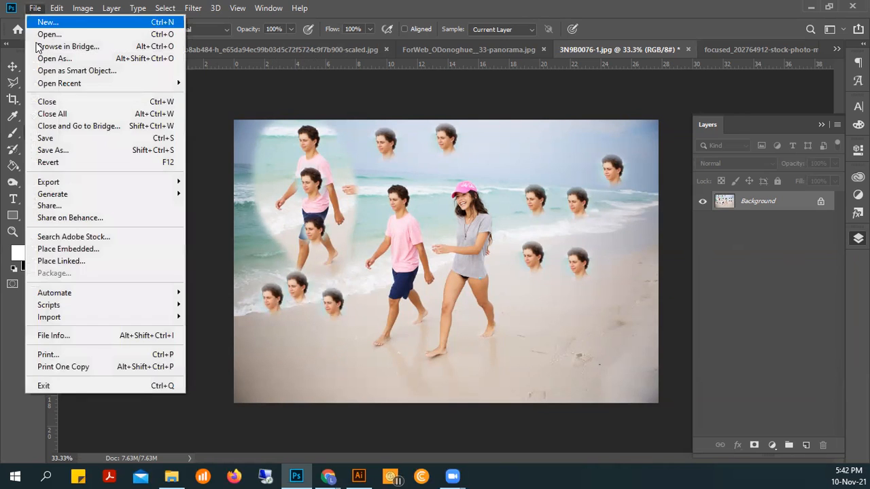
left_click(42, 162)
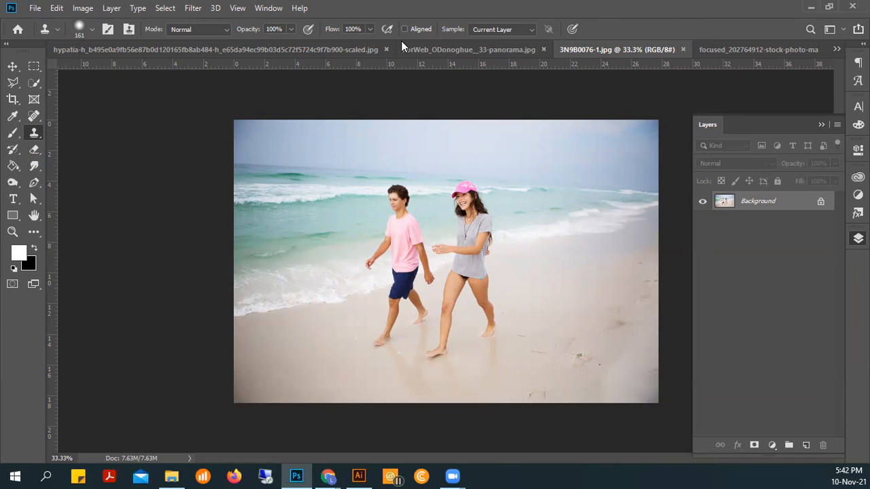
Step: Try covering the man's head with cloned water with Aligned on, then undo the strokes
left_click(464, 257)
left_click_drag(404, 214, 398, 200)
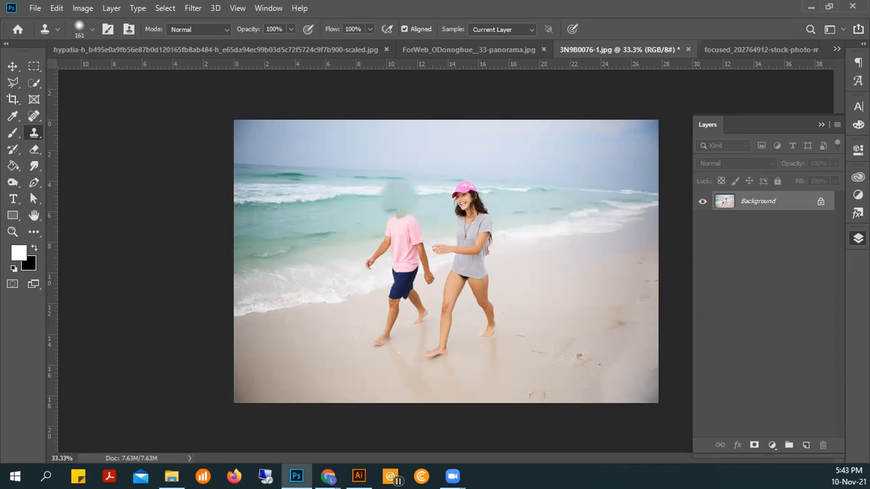
mouse_move(379, 227)
left_mouse_down()
mouse_move(392, 210)
mouse_move(388, 192)
left_mouse_up()
key("ctrl+z")
key("ctrl+z")
key("ctrl+z")
key("ctrl+z")
key("ctrl+z")
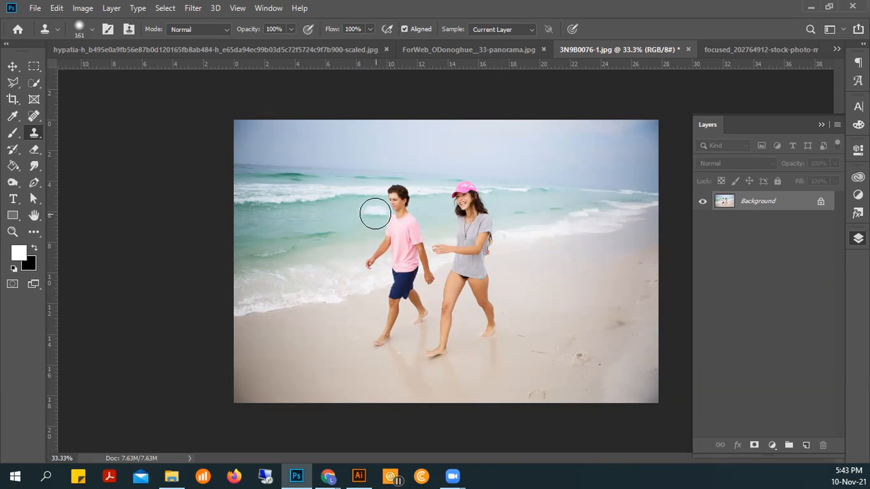
Step: Clone waves, water and sand over the man's head and body to remove him from beside the woman
left_click_drag(379, 204, 399, 198)
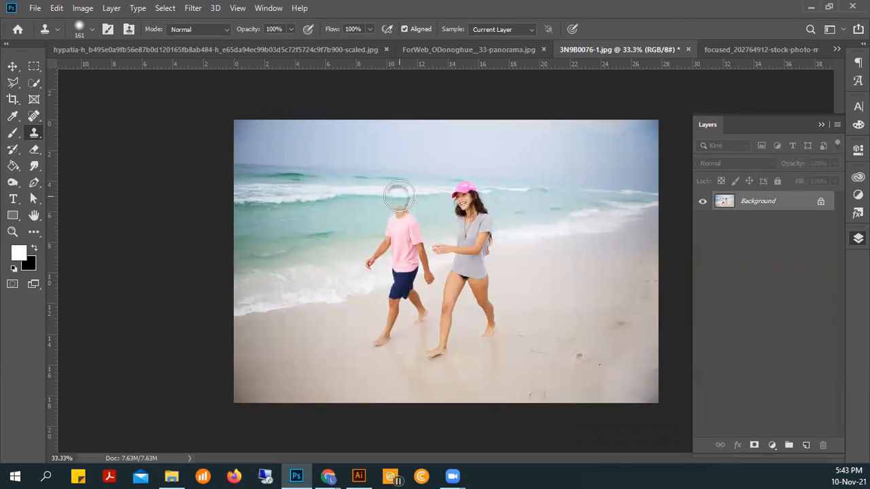
left_click_drag(399, 197, 399, 195)
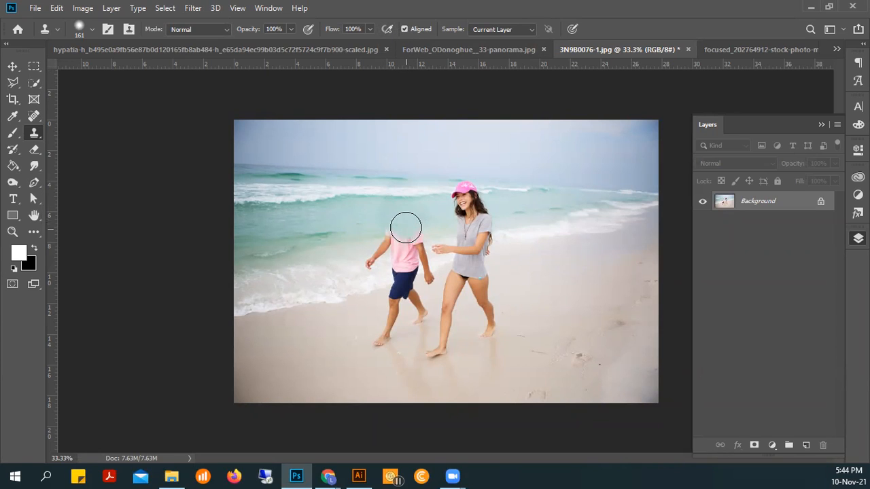
mouse_move(401, 220)
left_mouse_down()
mouse_move(404, 254)
mouse_move(380, 221)
mouse_move(378, 245)
mouse_move(391, 248)
mouse_move(416, 228)
mouse_move(418, 254)
mouse_move(405, 246)
mouse_move(402, 317)
left_mouse_up()
key("ctrl+z")
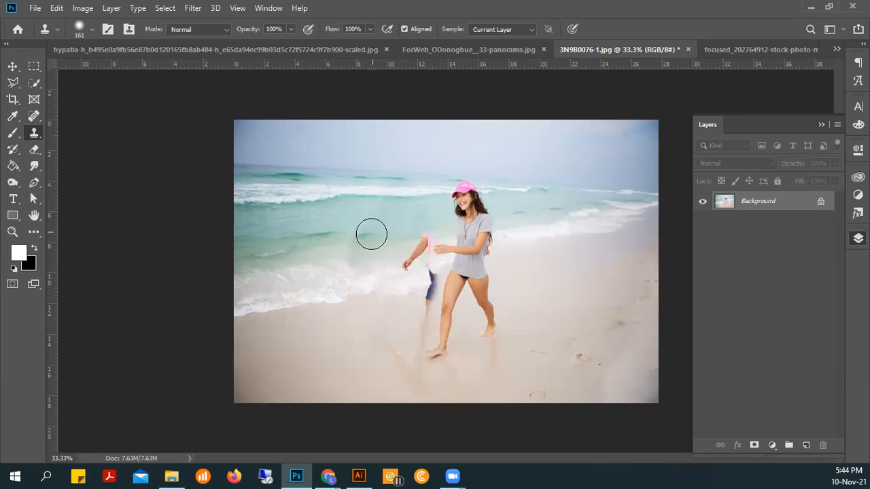
Step: Sample the surf and touch up the water and foam where the man was removed, undoing the stroke near the woman
left_click(373, 261, "alt")
left_click_drag(449, 277, 429, 281)
key("ctrl+z")
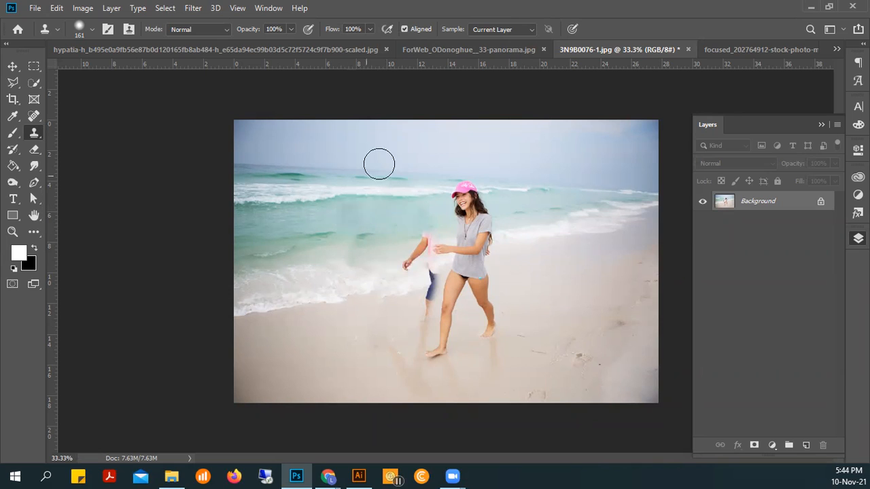
left_click_drag(369, 233, 358, 282)
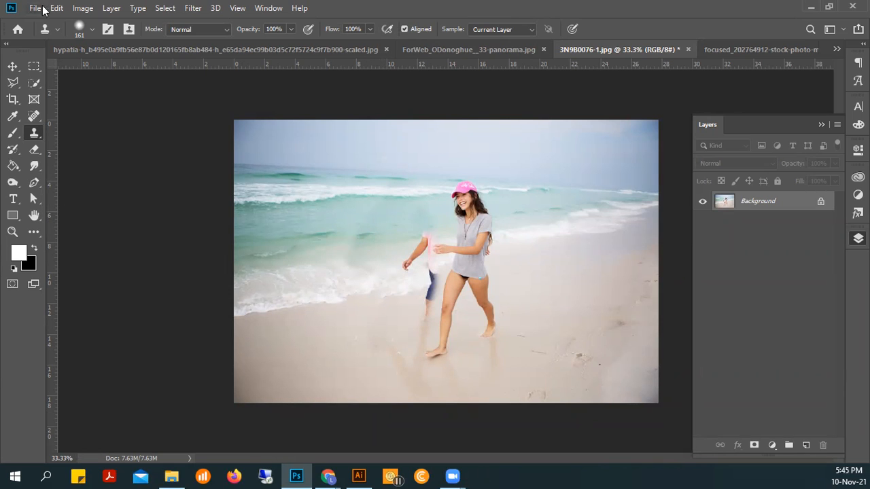
Step: Clone water over the man's remaining shoulder at 66.7% zoom, then revert the image to its last saved state
left_click(13, 66)
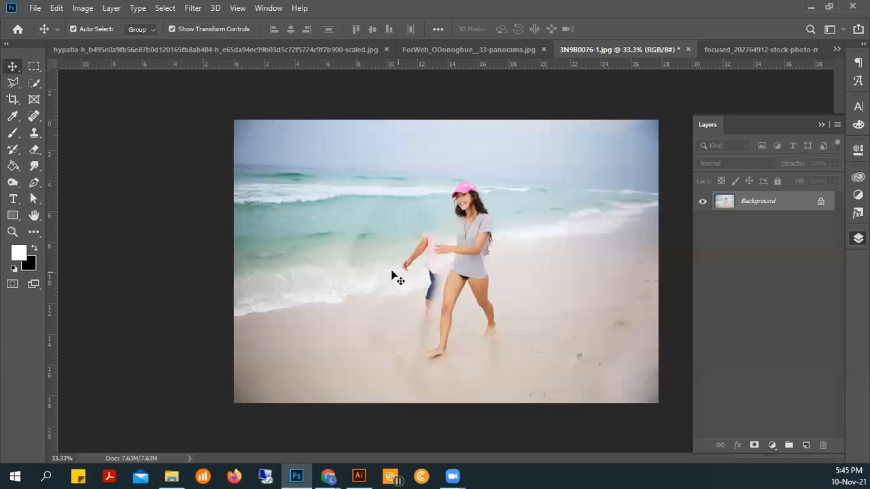
left_click(353, 258)
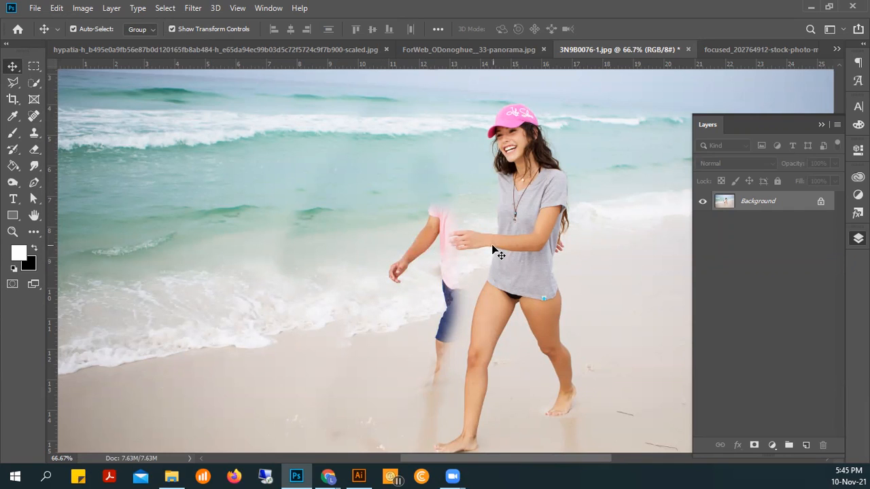
key("s")
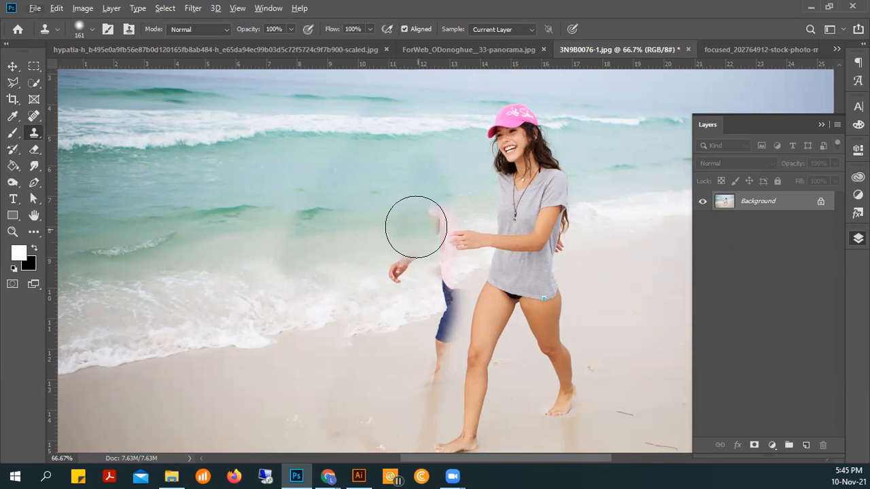
left_click(383, 216, "alt")
left_click_drag(452, 224, 460, 233)
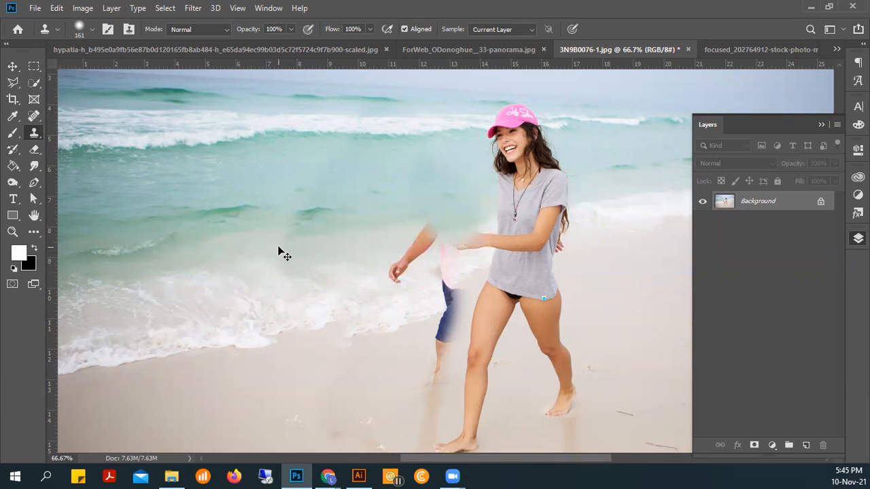
left_click(34, 8)
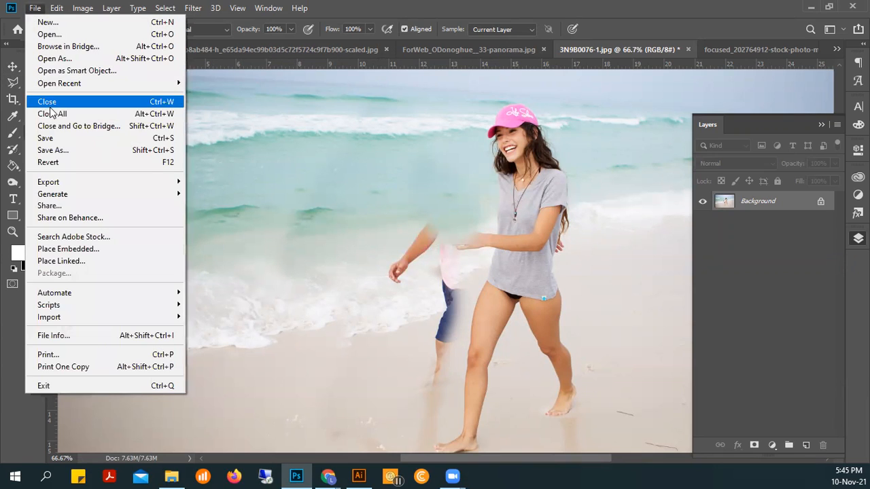
left_click(57, 165)
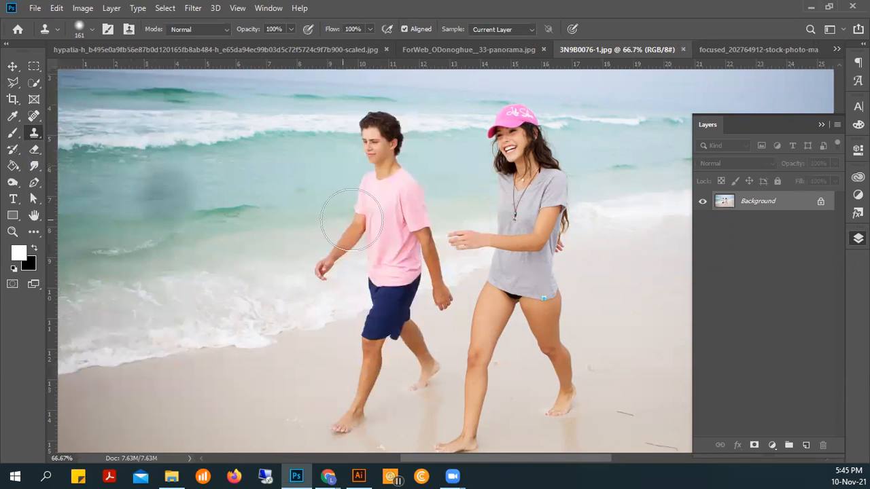
Step: Sample the breaking wave beside the man, clone it over his head, and undo the test strokes on his arm and shirt
left_click(298, 128, "alt")
left_click_drag(322, 132, 378, 129)
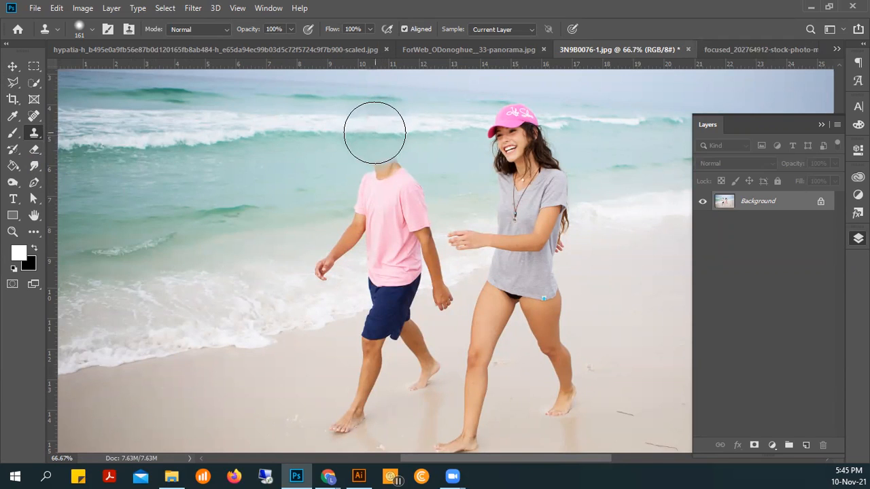
mouse_move(379, 232)
left_mouse_down()
mouse_move(382, 252)
mouse_move(404, 260)
mouse_move(356, 250)
mouse_move(351, 242)
left_mouse_up()
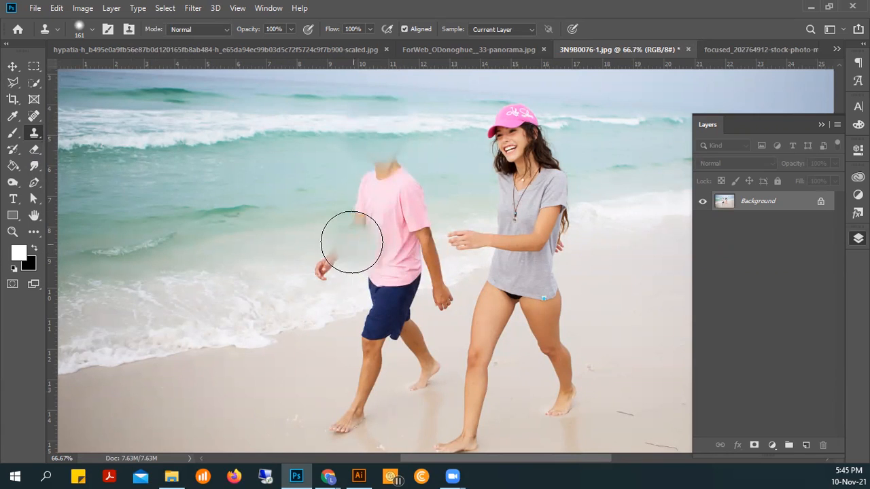
key("ctrl+z")
left_click_drag(373, 154, 377, 215)
key("ctrl+z")
left_click_drag(392, 257, 396, 271)
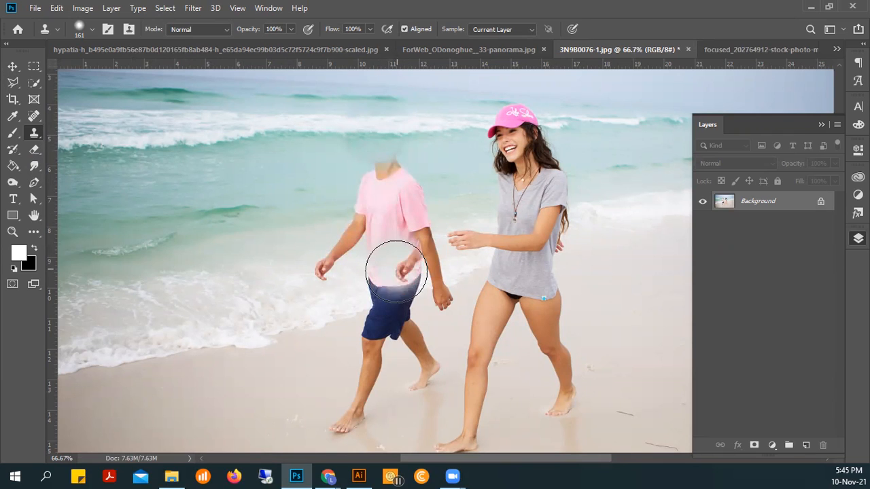
key("ctrl+z")
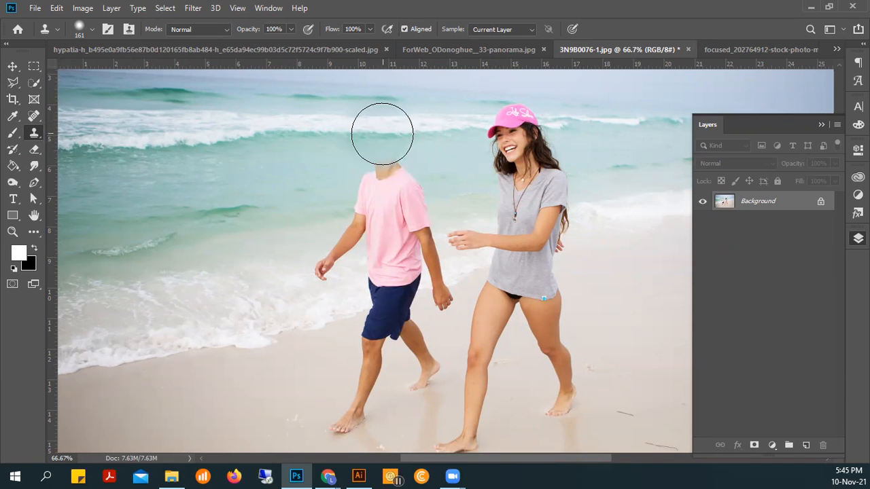
Step: Try cloning with Aligned on from the man's head down his shirt and over his forward hand, undoing the strokes
mouse_move(382, 134)
left_mouse_down()
mouse_move(385, 248)
mouse_move(410, 249)
mouse_move(395, 254)
mouse_move(401, 263)
left_mouse_up()
key("ctrl+z")
key("ctrl+z")
key("ctrl+z")
left_click_drag(327, 266, 319, 258)
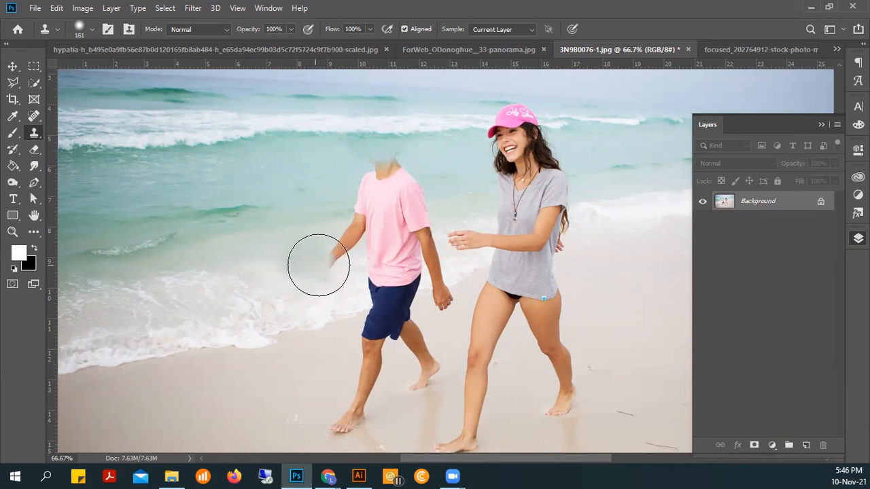
Step: Clone sea water and surf over the man's neck, shoulders, shirt and forward arm
mouse_move(414, 146)
left_mouse_down()
mouse_move(388, 184)
mouse_move(396, 145)
mouse_move(383, 186)
mouse_move(386, 171)
mouse_move(369, 179)
mouse_move(384, 191)
left_mouse_up()
mouse_move(394, 189)
left_mouse_down()
mouse_move(409, 196)
mouse_move(365, 184)
mouse_move(416, 179)
mouse_move(351, 178)
mouse_move(418, 186)
mouse_move(358, 178)
mouse_move(410, 185)
left_mouse_up()
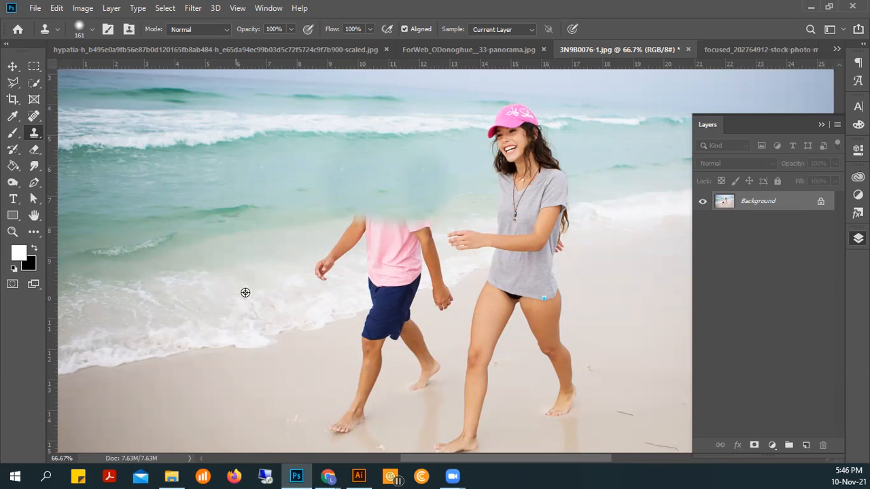
mouse_move(241, 293)
left_mouse_down()
mouse_move(315, 279)
mouse_move(363, 258)
mouse_move(408, 257)
mouse_move(376, 273)
mouse_move(373, 288)
mouse_move(396, 301)
mouse_move(409, 285)
mouse_move(429, 296)
mouse_move(334, 304)
mouse_move(312, 322)
mouse_move(342, 324)
mouse_move(365, 310)
mouse_move(376, 317)
mouse_move(378, 345)
mouse_move(348, 410)
mouse_move(404, 348)
mouse_move(409, 382)
mouse_move(413, 367)
mouse_move(420, 371)
mouse_move(357, 220)
mouse_move(326, 299)
left_mouse_up()
left_click(360, 265, "alt")
left_click_drag(412, 235, 172, 140)
Step: Clone surf and sand over the rest of the man's body and legs, undoing the patch of water stamped on the foam
key("ctrl+z")
left_click(356, 209, "alt")
key("ctrl+z")
left_click_drag(221, 187, 219, 262)
left_click(146, 253)
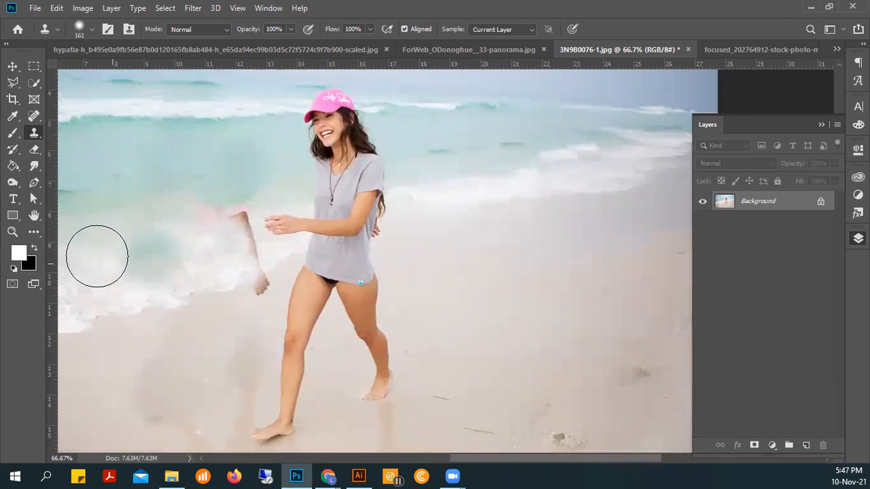
key("ctrl+z")
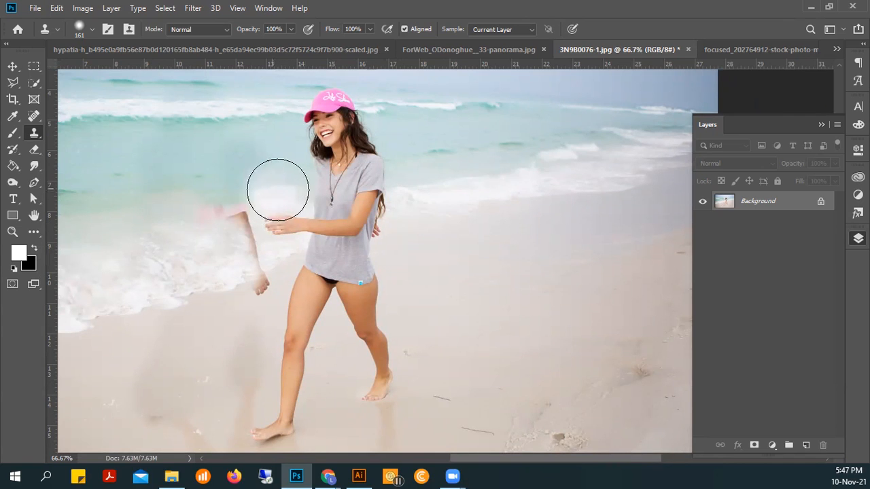
Step: Clone foam and shoreline over the leftover pink shirt edge and the man's trailing arm and hand beside the woman
mouse_move(219, 192)
left_mouse_down()
mouse_move(587, 220)
mouse_move(581, 183)
mouse_move(532, 129)
mouse_move(386, 138)
mouse_move(379, 129)
left_mouse_up()
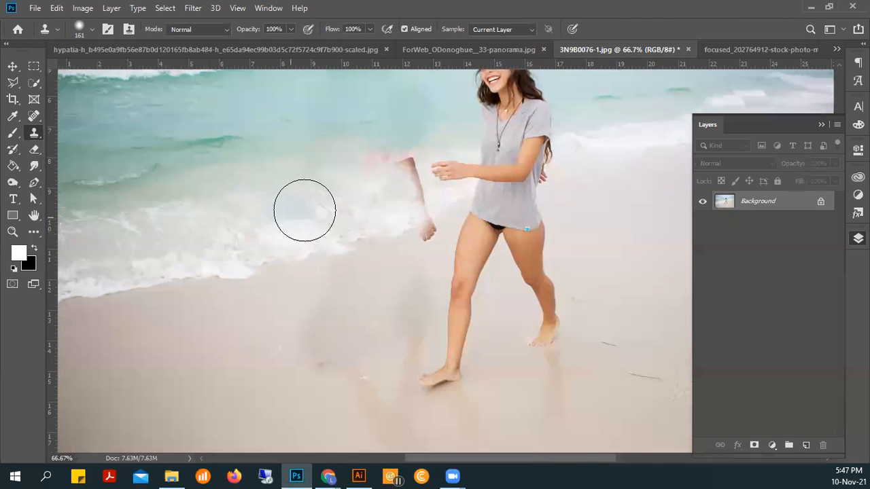
mouse_move(284, 159)
left_mouse_down()
mouse_move(370, 152)
mouse_move(418, 133)
mouse_move(358, 147)
mouse_move(391, 162)
mouse_move(394, 186)
left_mouse_up()
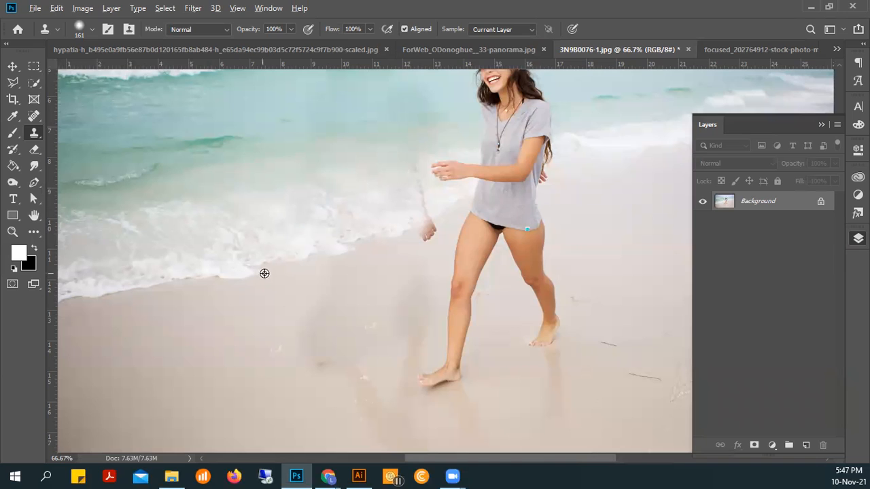
left_click(306, 254, "alt")
left_click_drag(378, 237, 412, 228)
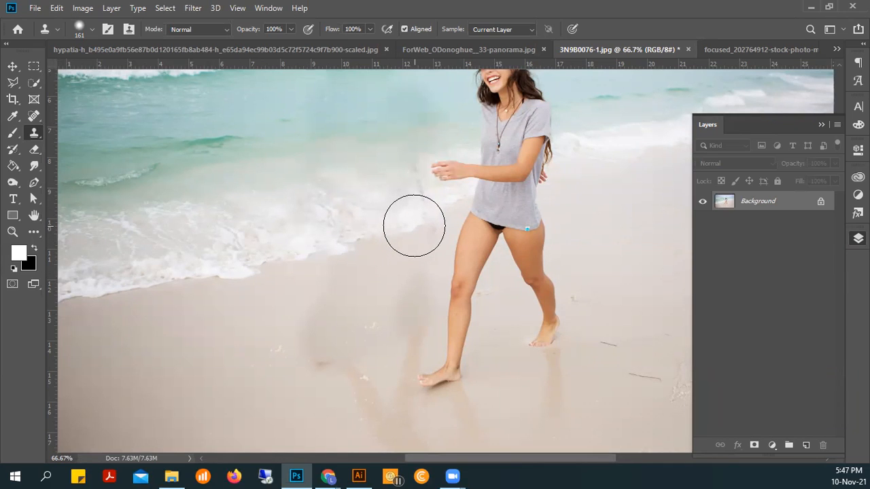
left_click_drag(398, 191, 383, 184)
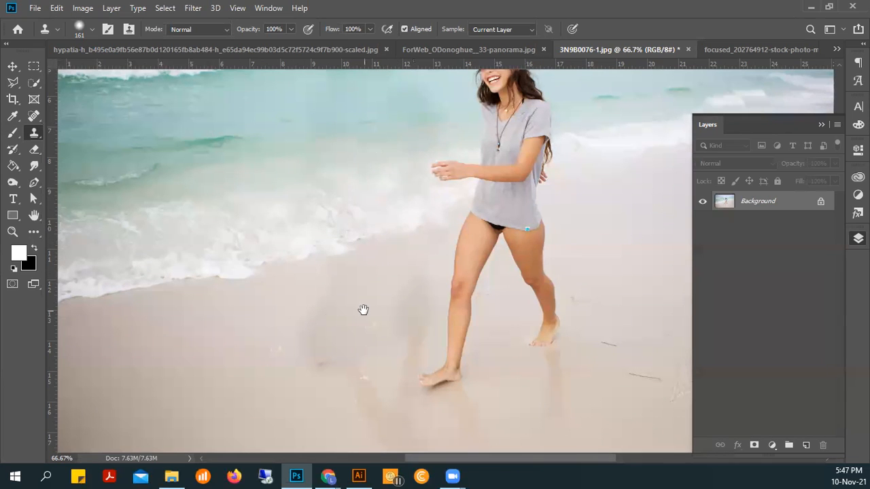
Step: Sample clean sand and clone it over the large dark patch where the man's legs were
left_click_drag(363, 310, 307, 66)
mouse_move(483, 136)
left_mouse_down()
mouse_move(596, 237)
mouse_move(616, 212)
left_mouse_up()
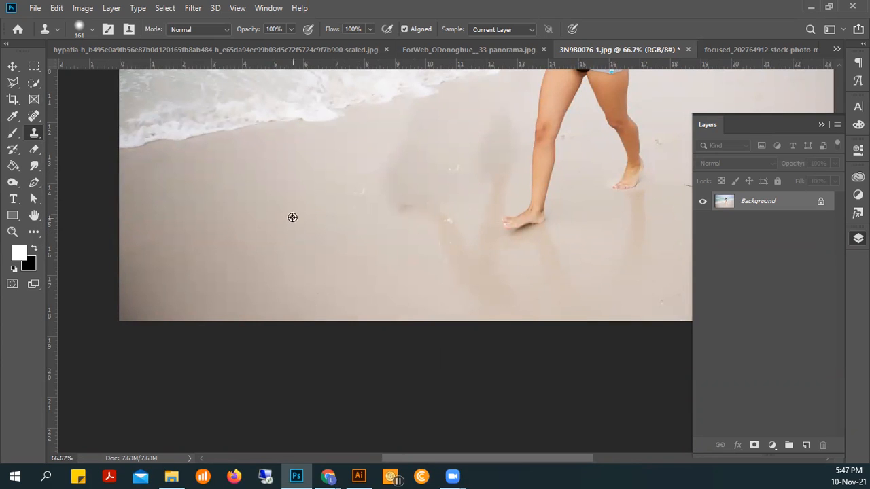
mouse_move(388, 239)
left_mouse_down()
mouse_move(380, 291)
mouse_move(373, 226)
mouse_move(377, 309)
mouse_move(375, 242)
mouse_move(349, 265)
mouse_move(358, 276)
mouse_move(357, 258)
left_mouse_up()
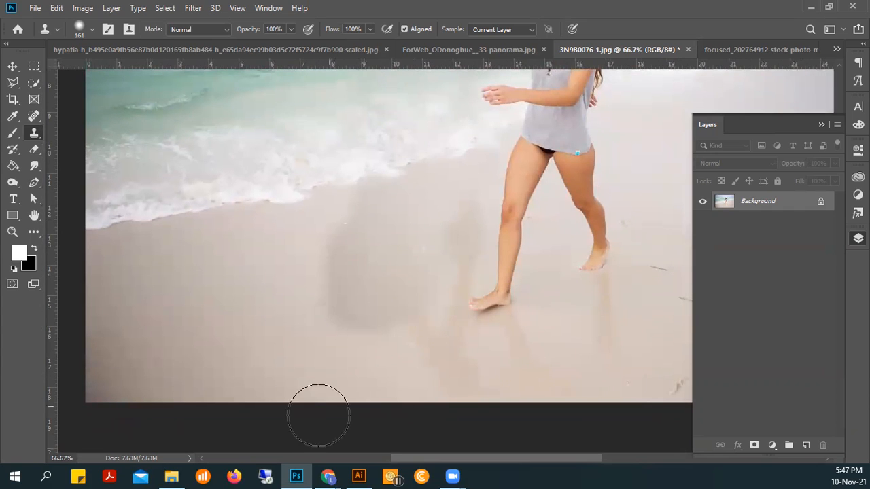
left_click(235, 369)
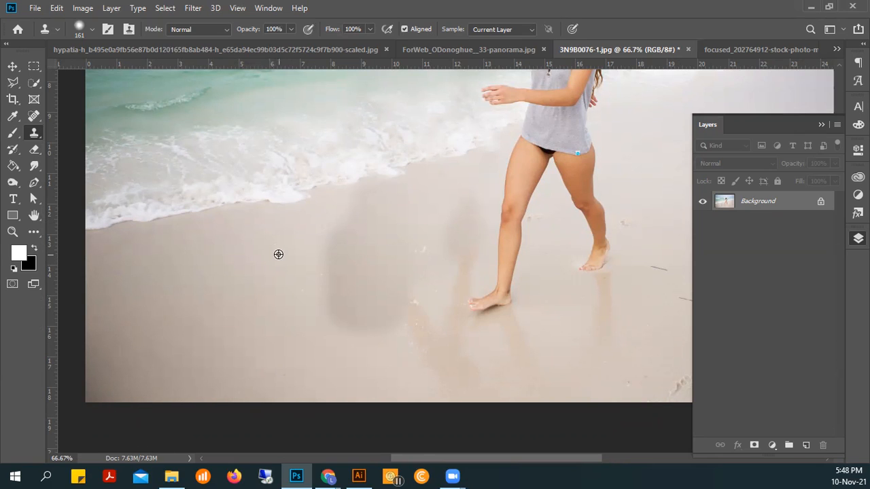
mouse_move(272, 271)
left_mouse_down()
mouse_move(338, 249)
mouse_move(361, 224)
mouse_move(335, 276)
mouse_move(329, 371)
left_mouse_up()
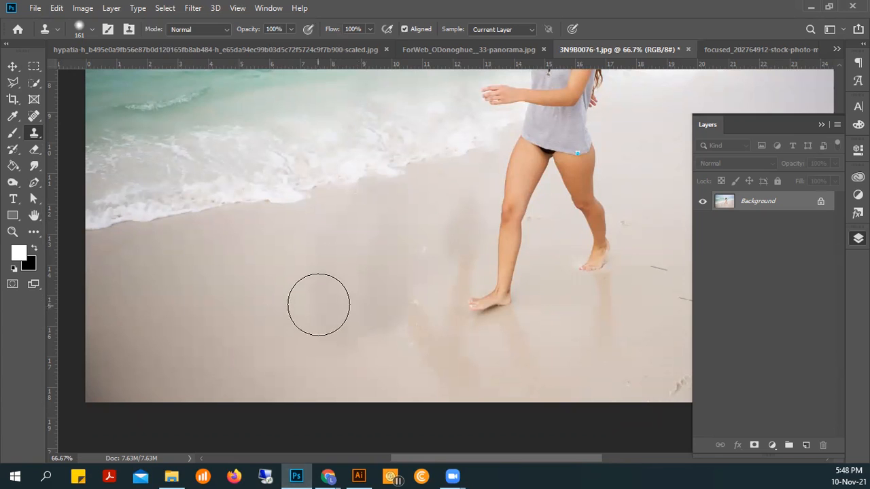
Step: Clone sand over the remaining shadows and reflections near the woman's front foot
left_click_drag(408, 324, 430, 264)
left_click_drag(653, 325, 622, 130)
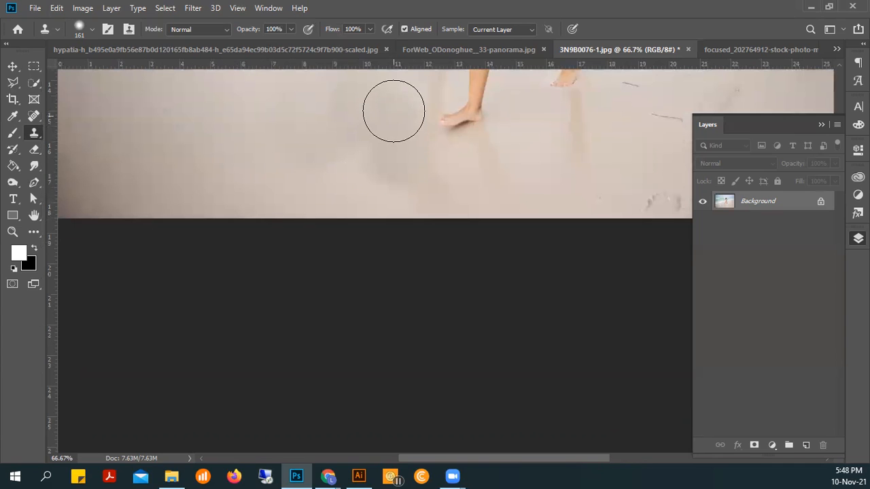
left_click(372, 170, "alt")
left_click_drag(442, 159, 372, 346)
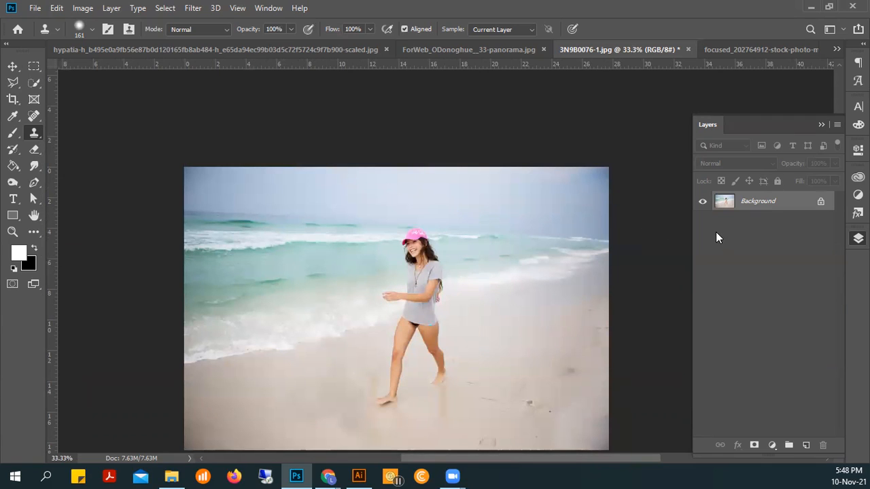
Step: Revert the photo of the walking couple to its last saved state
left_click_drag(466, 332, 422, 253)
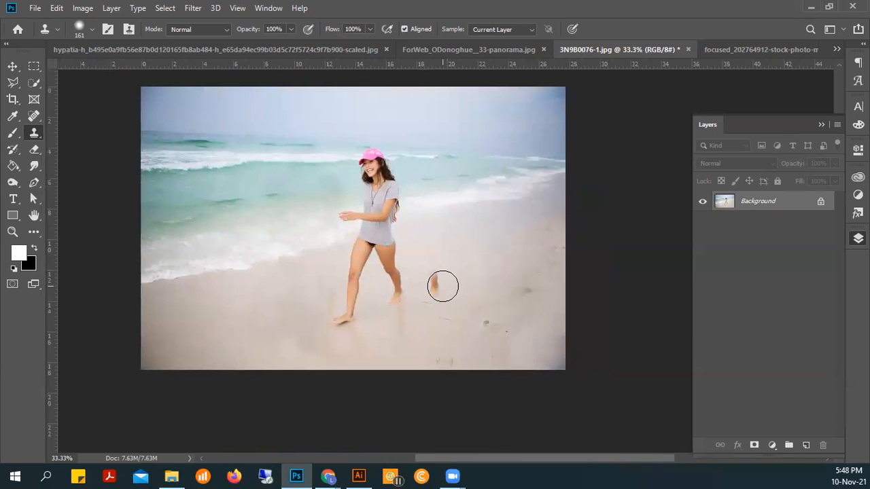
left_click(34, 8)
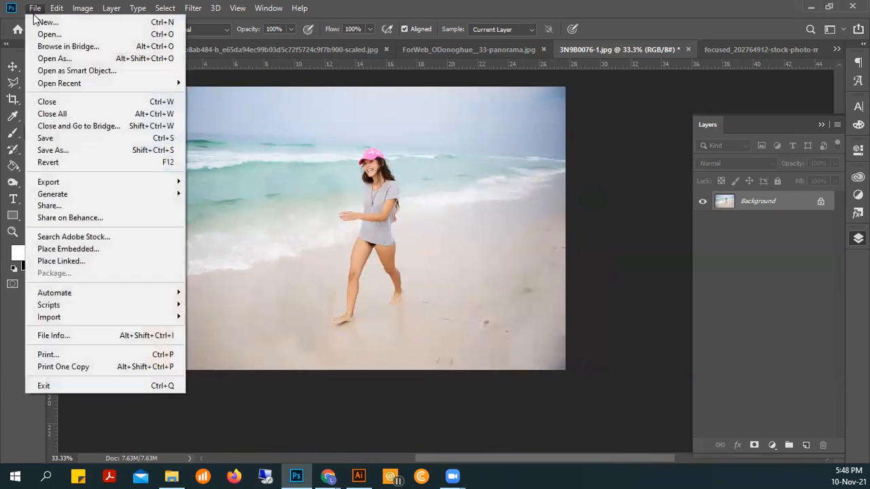
left_click(54, 163)
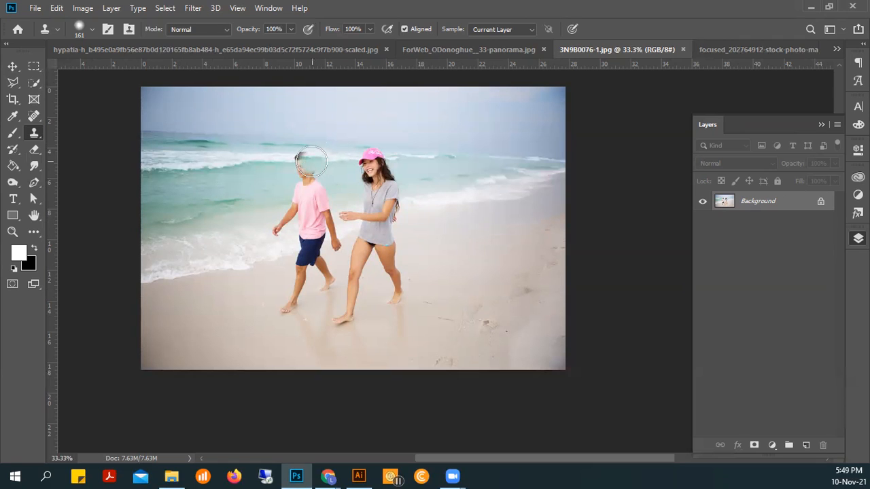
key("ctrl+z")
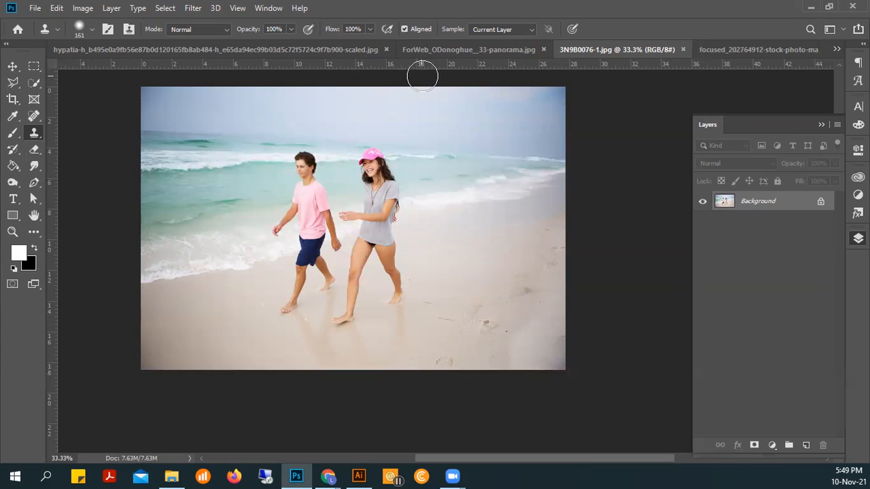
Step: Switch to the hypatia beach image and activate the Spot Healing Brush tool
left_click(120, 51)
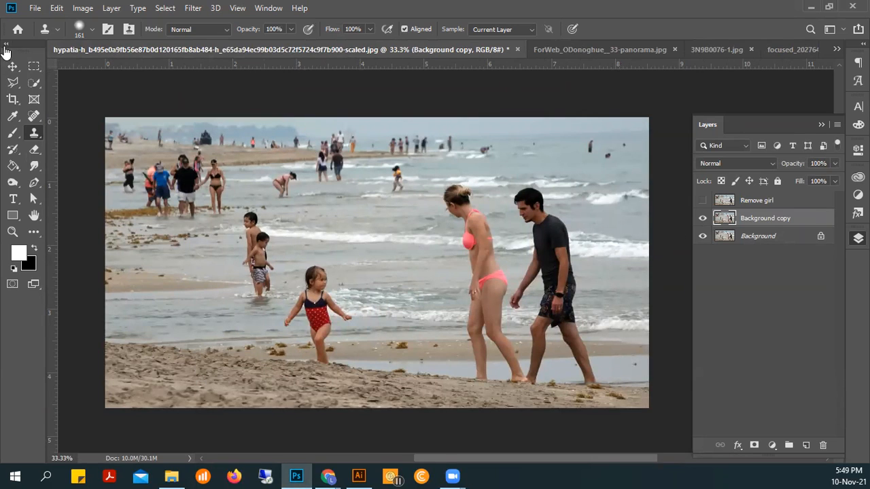
left_click(10, 66)
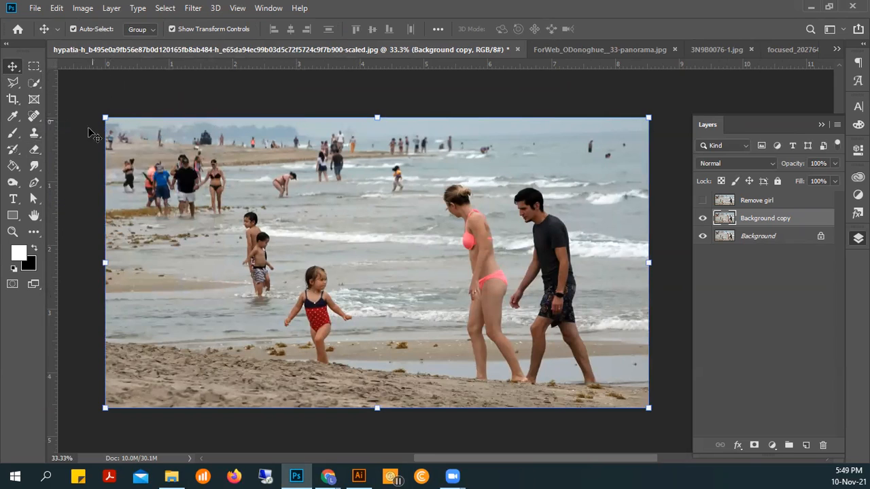
left_click(36, 119)
right_click(36, 119)
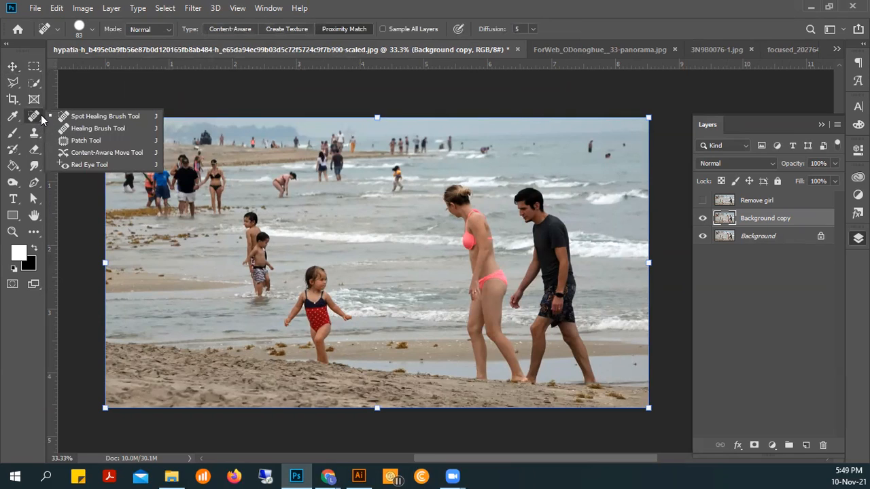
left_click(92, 129)
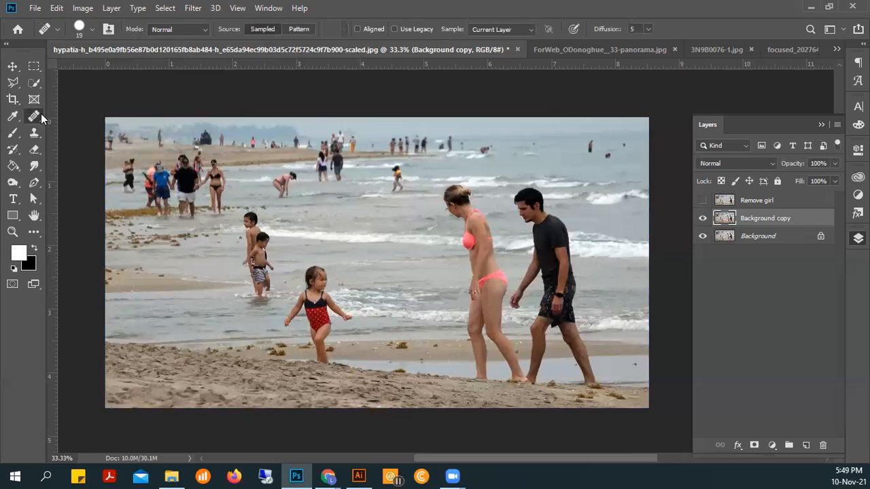
left_click(41, 118)
left_click(68, 116)
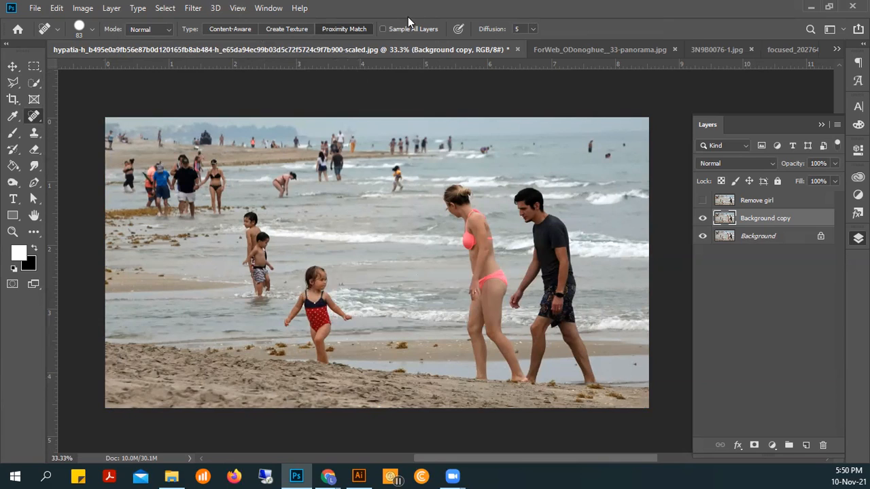
Step: Set the Spot Healing Brush type to Content-Aware and paint over the little girl in the red swimsuit to remove her
left_click(224, 29)
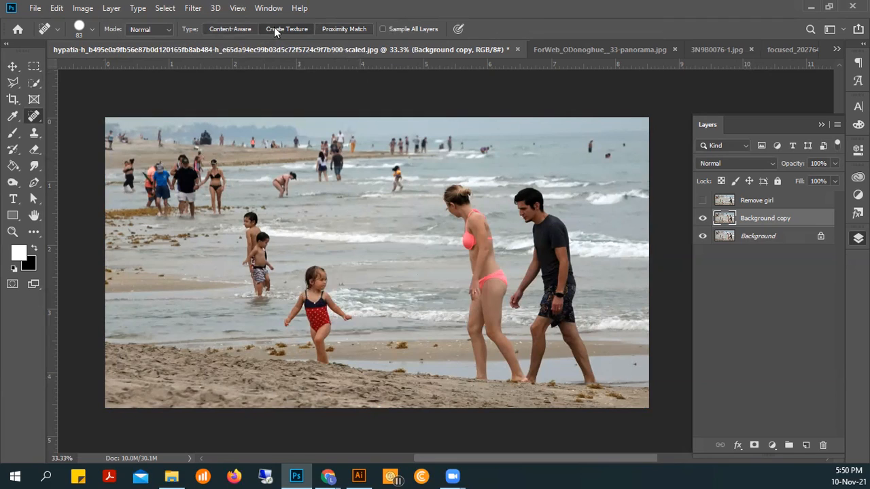
left_click(341, 29)
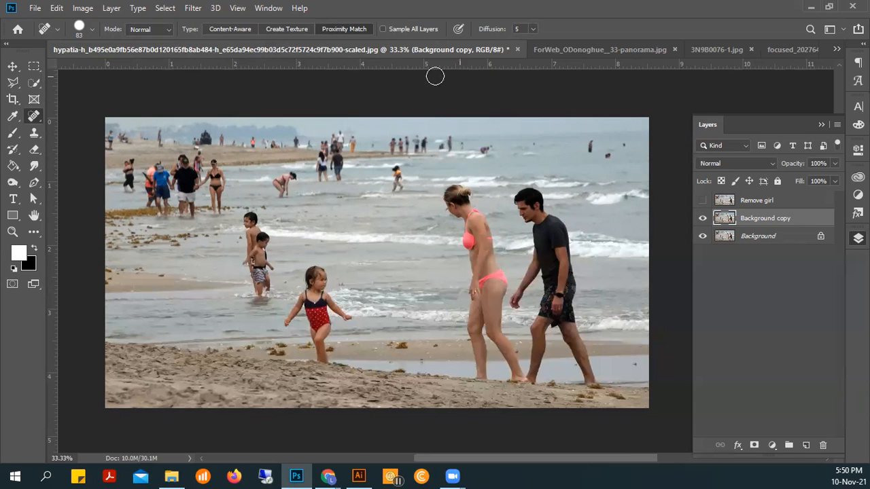
left_click(236, 28)
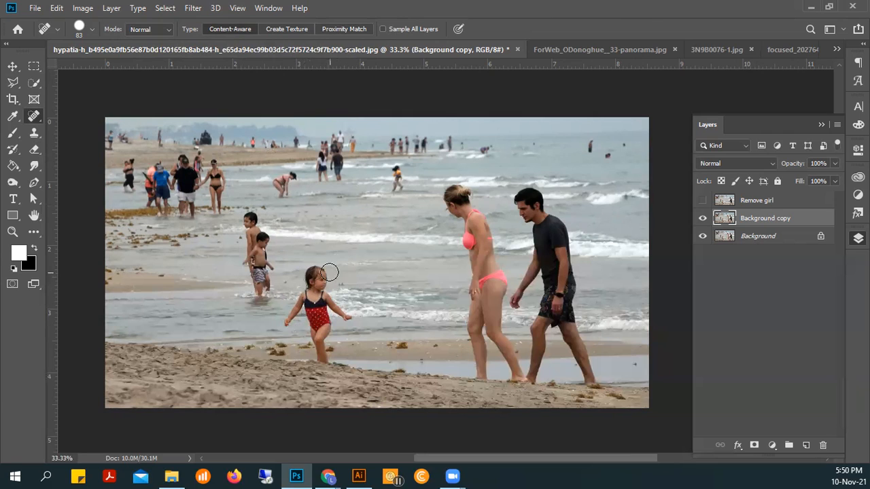
mouse_move(313, 272)
left_mouse_down()
mouse_move(289, 325)
mouse_move(304, 318)
mouse_move(319, 276)
mouse_move(331, 285)
mouse_move(321, 302)
mouse_move(342, 321)
mouse_move(333, 313)
mouse_move(324, 324)
mouse_move(326, 362)
mouse_move(314, 340)
mouse_move(311, 272)
left_mouse_up()
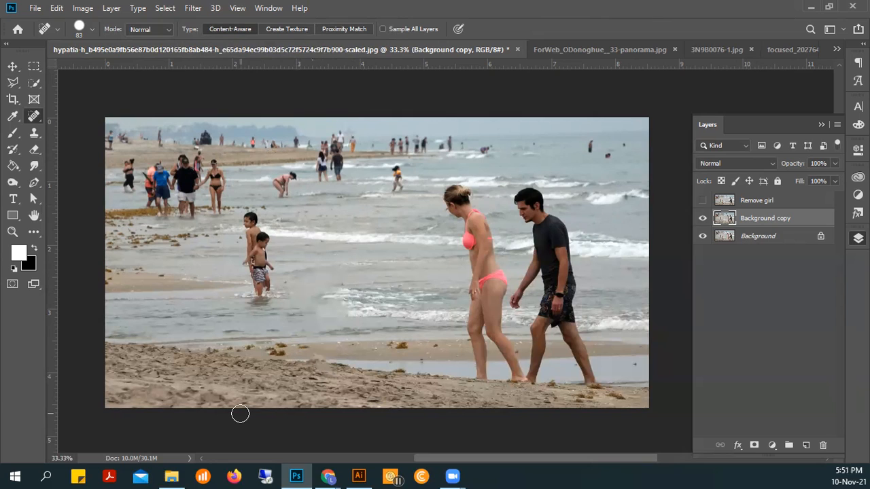
Step: Remove the woman in the pink bikini with the Spot Healing Brush and heal the leftover speck in the water
right_click(35, 117)
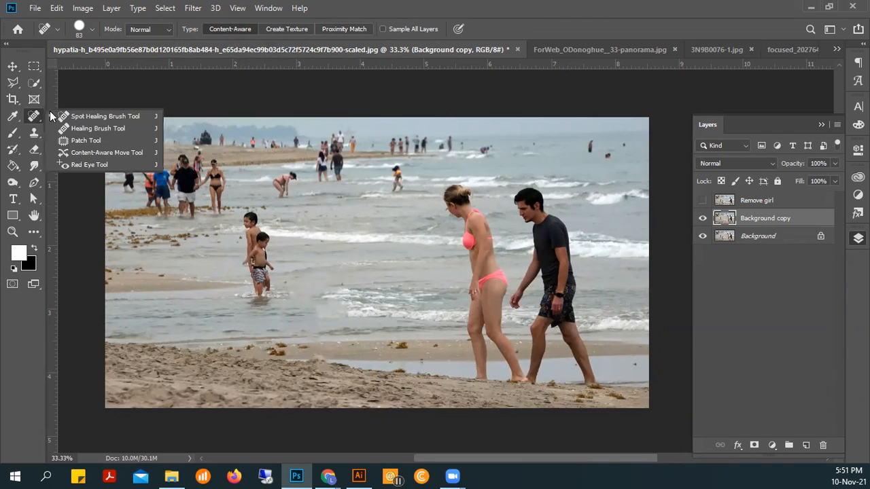
left_click(33, 114)
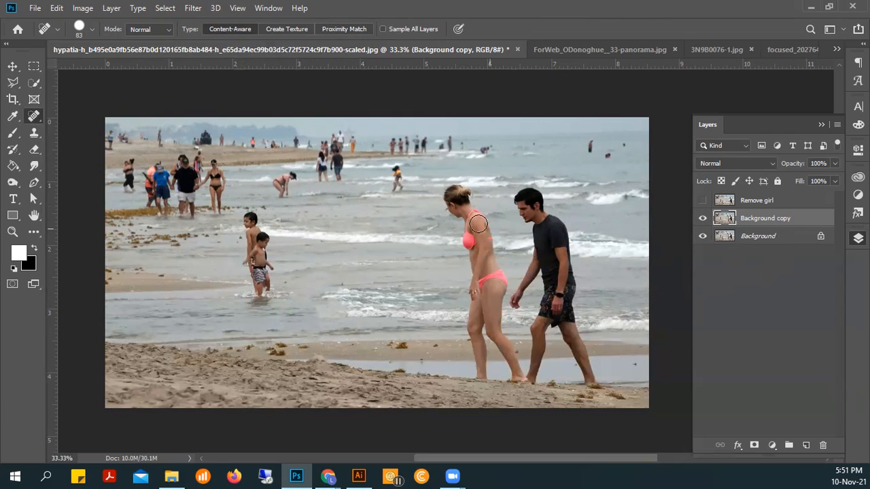
mouse_move(464, 191)
left_mouse_down()
mouse_move(451, 190)
mouse_move(449, 200)
mouse_move(482, 230)
mouse_move(500, 281)
mouse_move(500, 343)
mouse_move(470, 216)
mouse_move(466, 256)
mouse_move(479, 370)
mouse_move(484, 325)
mouse_move(518, 378)
mouse_move(506, 371)
left_mouse_up()
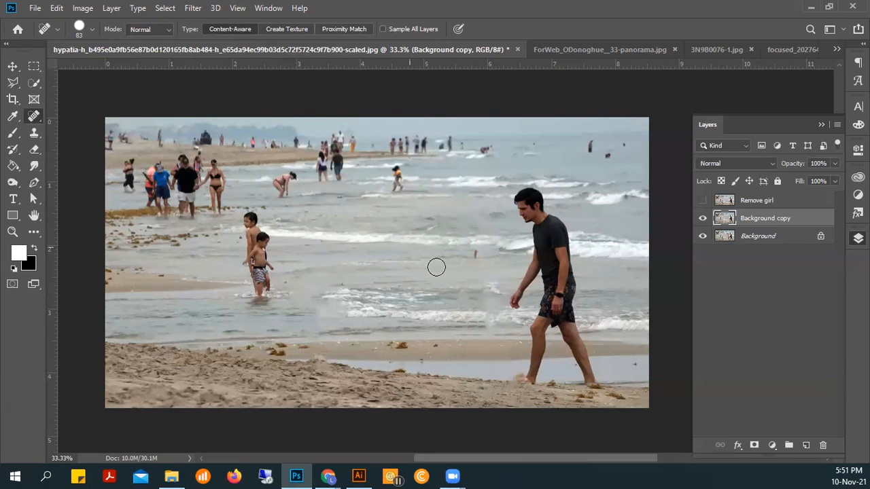
left_click(474, 255)
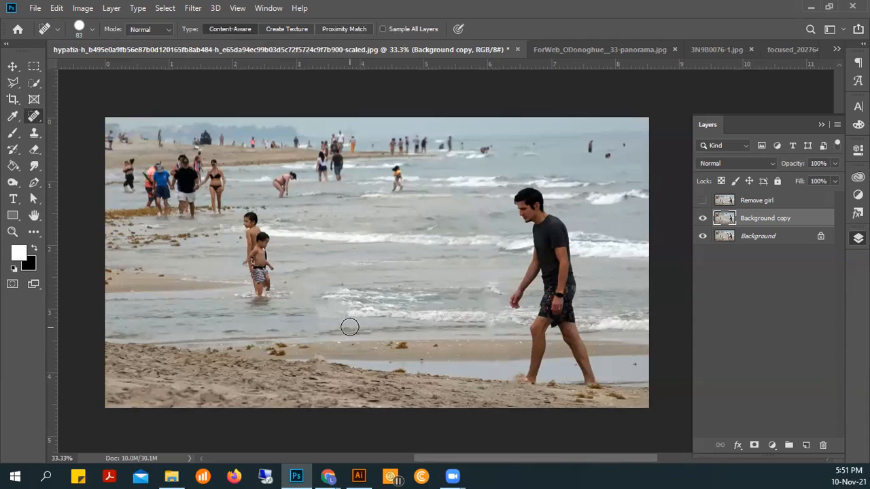